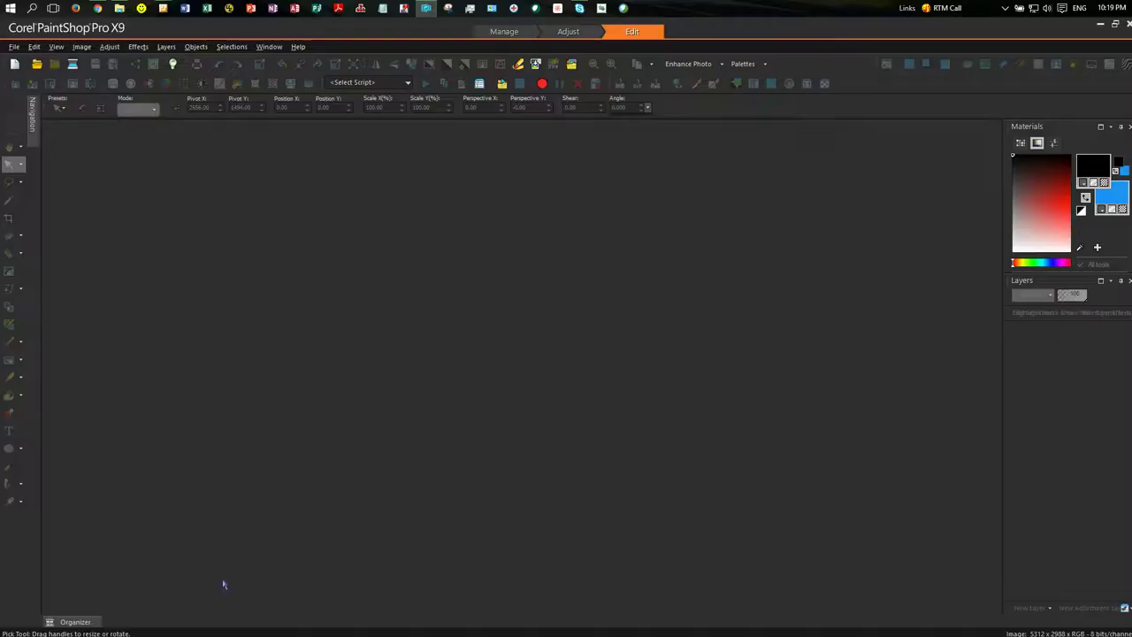
# Open the first car photo from the thumbnail strip for editing.
pyautogui.click(75, 623)
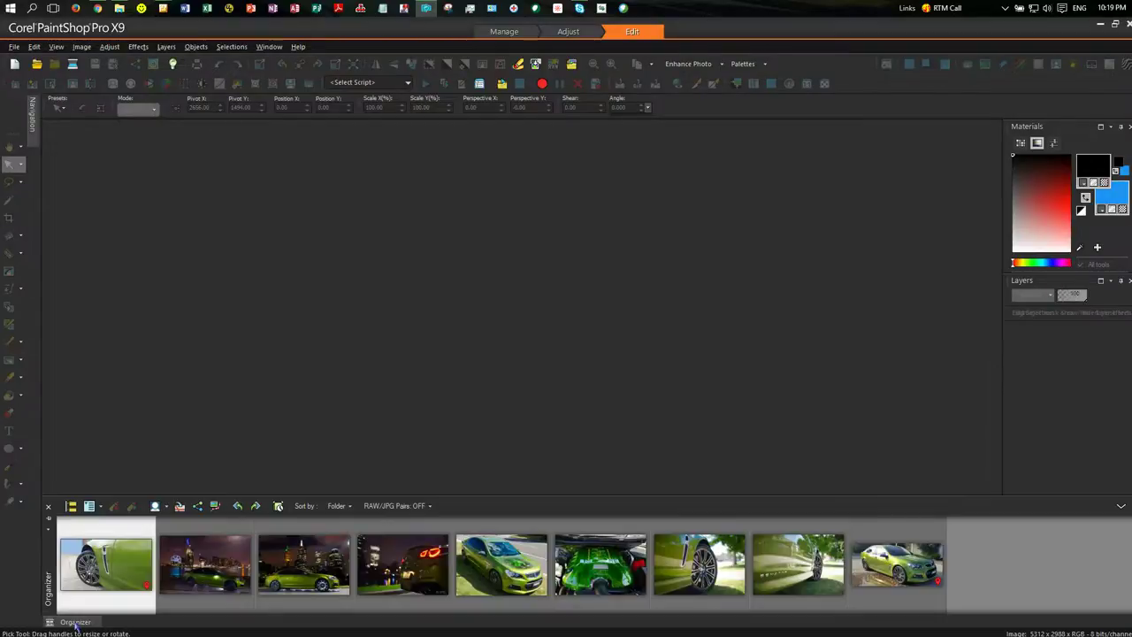
pyautogui.doubleClick(125, 569)
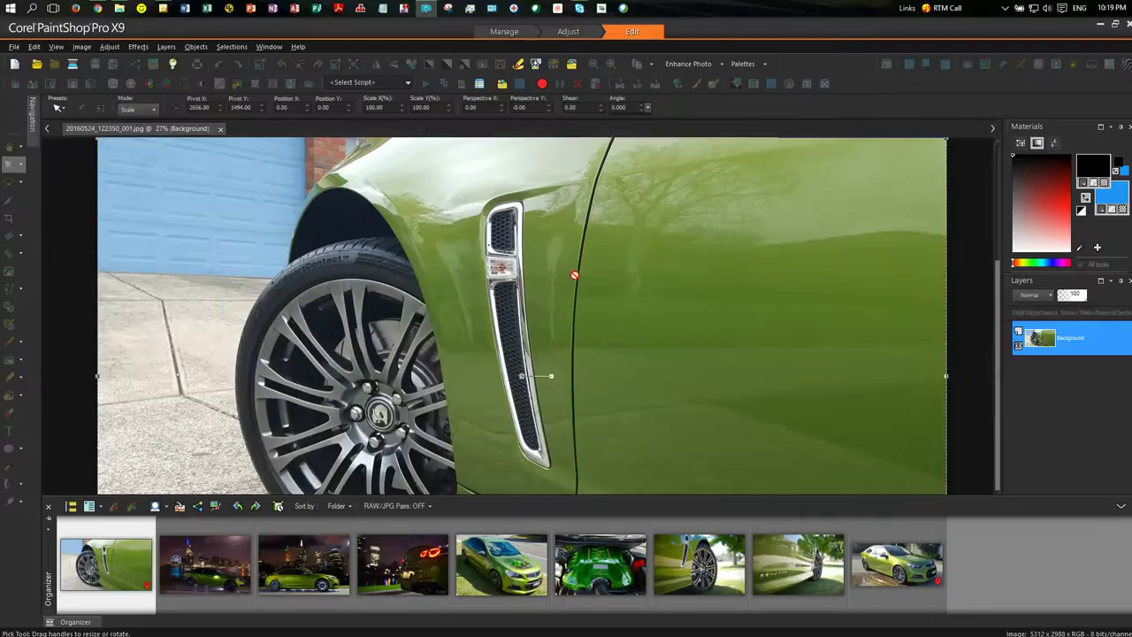
pyautogui.scroll(-1, 566, 283)
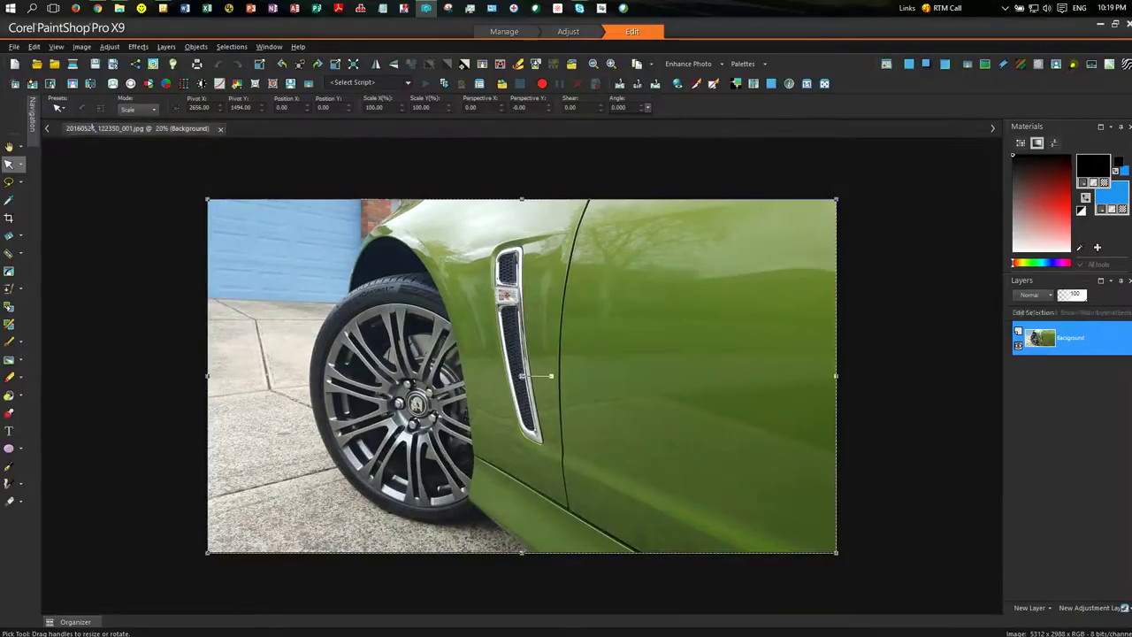
# Bring up Image > Watermarking > Visible Watermark for the green car photo.
pyautogui.click(80, 47)
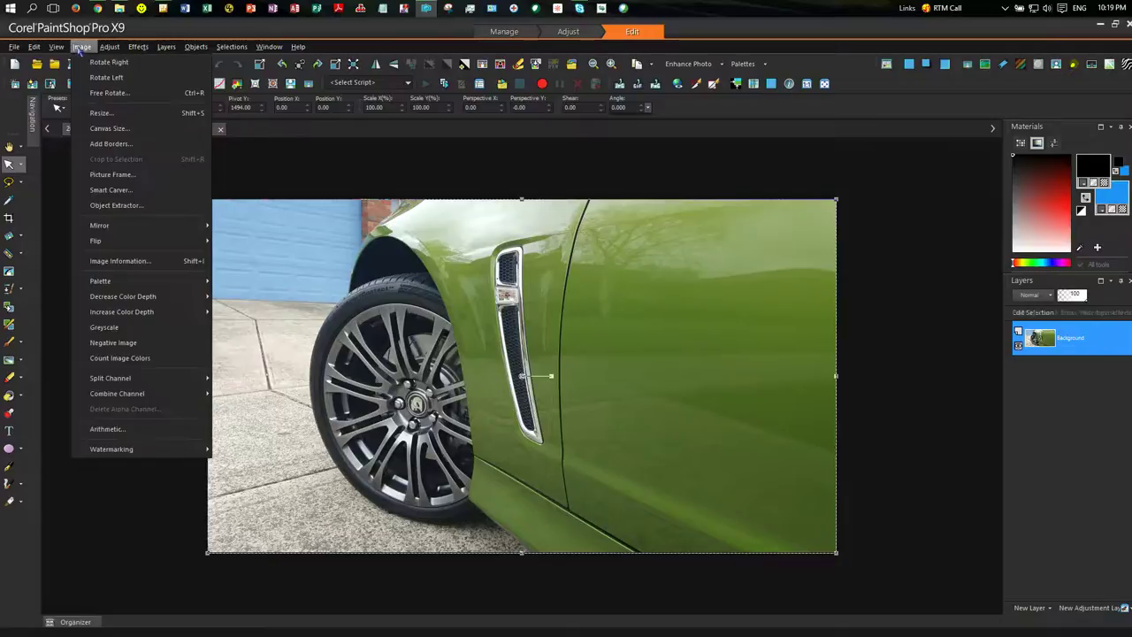
pyautogui.moveTo(110, 452)
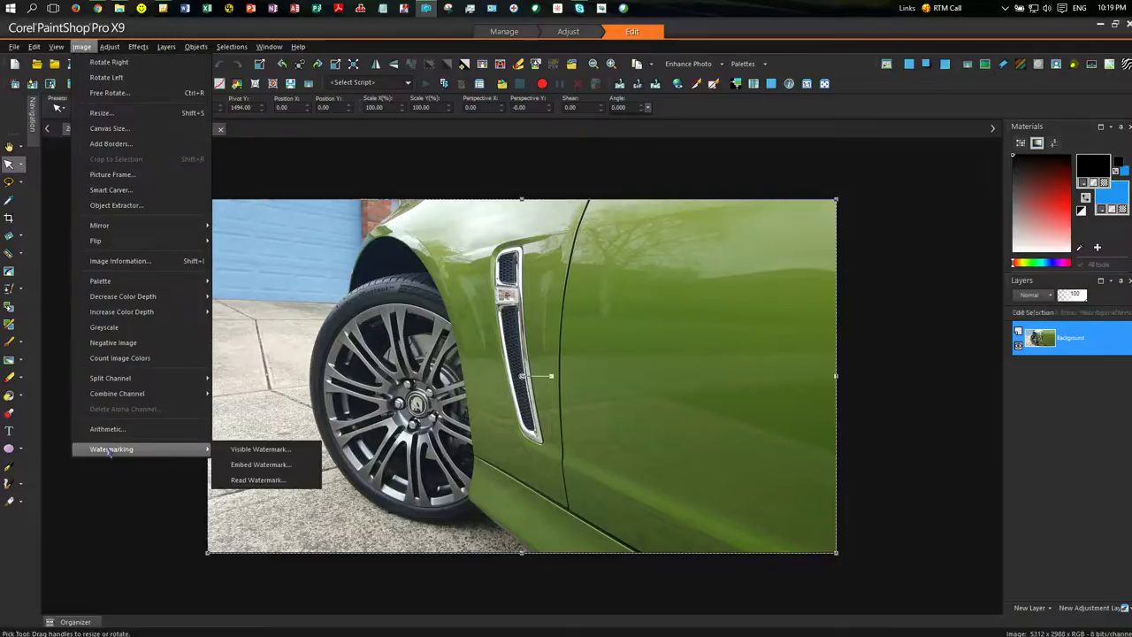
pyautogui.click(233, 450)
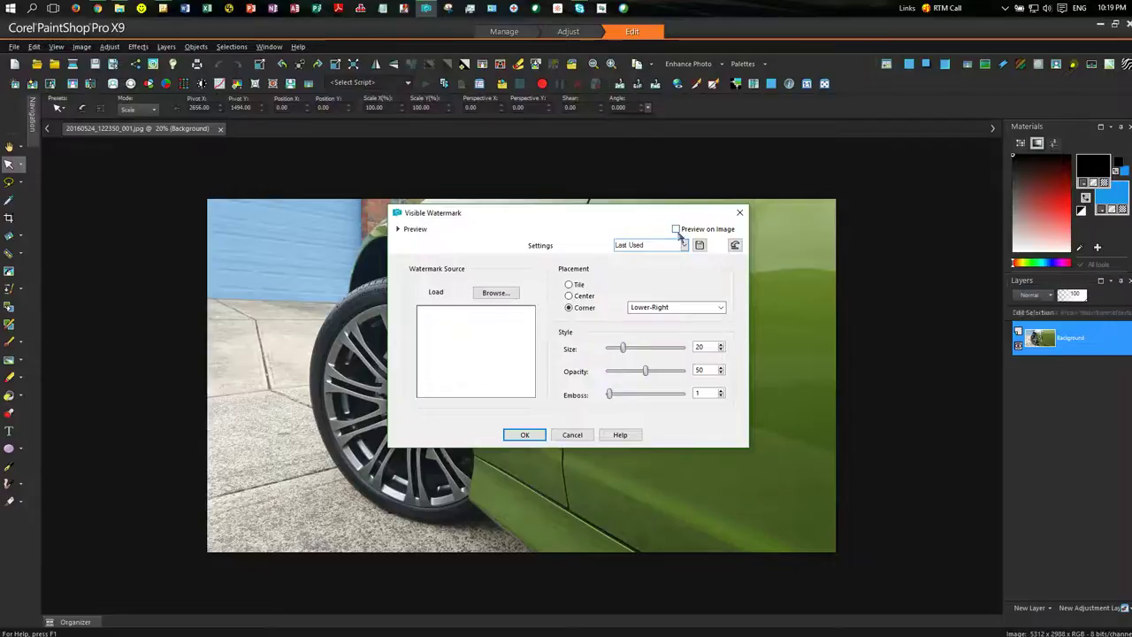
# Load Watermark White .pspimage from Documents > Corel PaintShop Pro > 19.0 > Watermarks as the source.
pyautogui.click(493, 293)
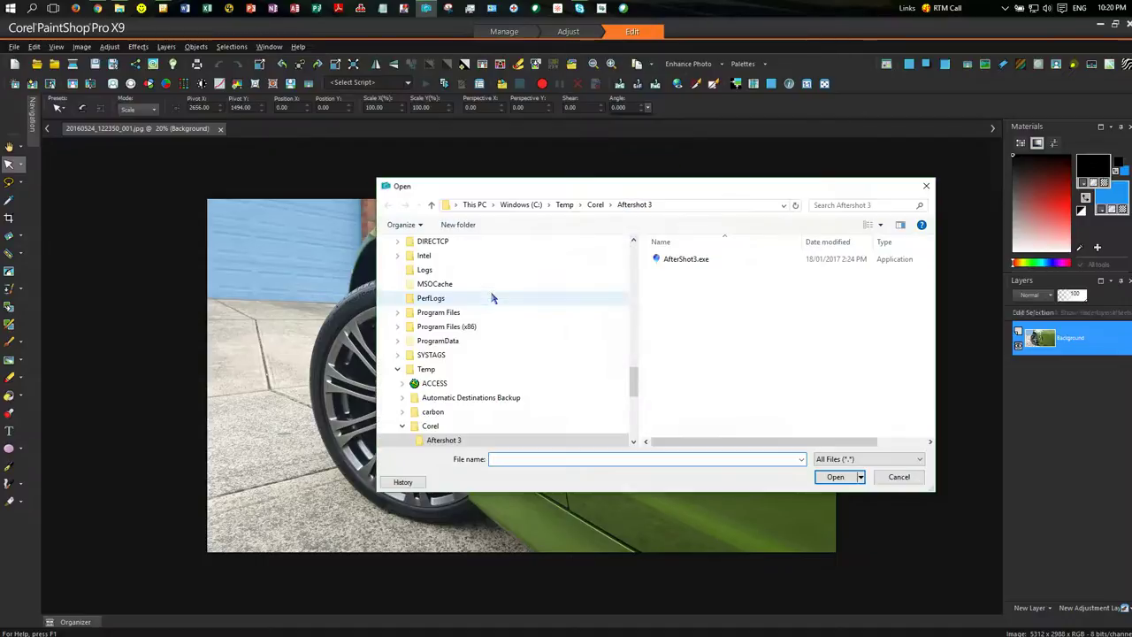
pyautogui.moveTo(633, 382); pyautogui.dragTo(633, 248)
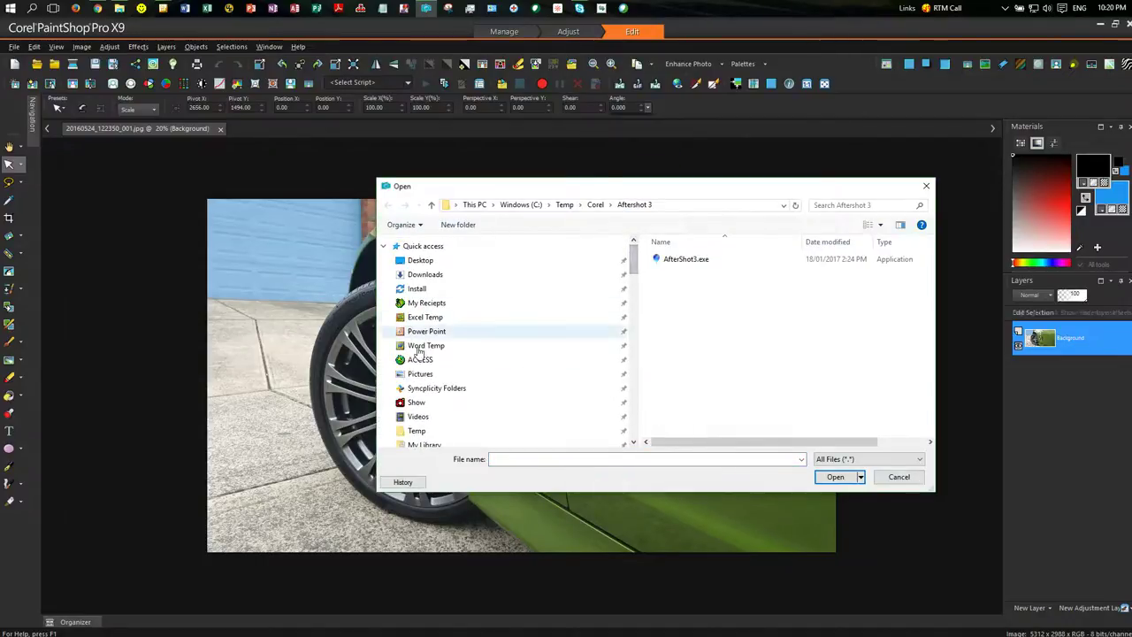
pyautogui.scroll(-3, 419, 409)
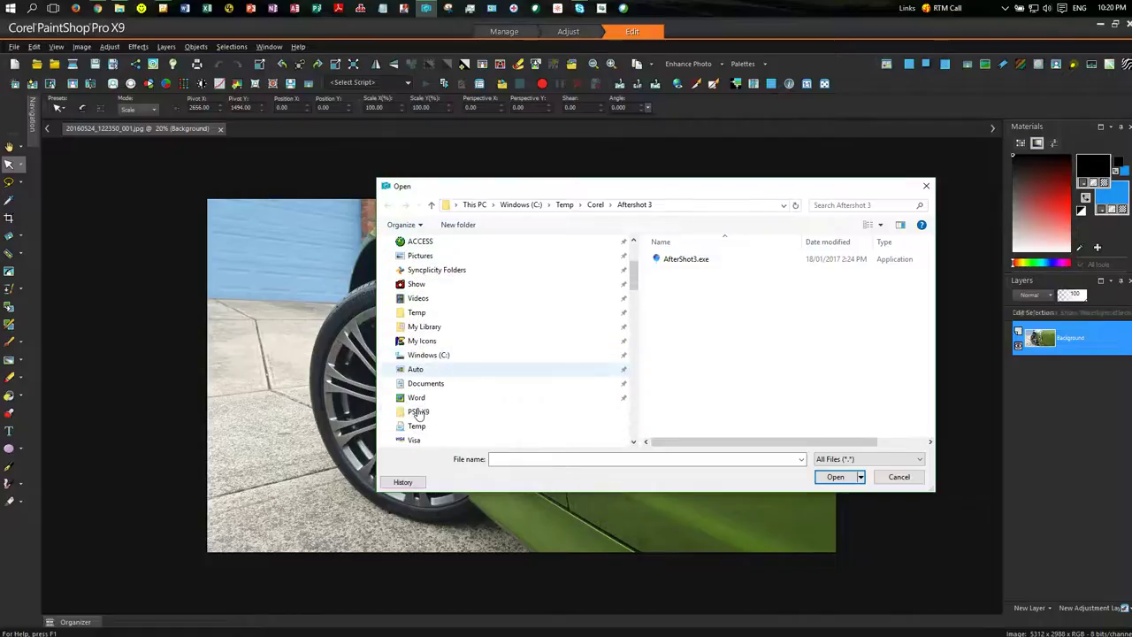
pyautogui.click(416, 383)
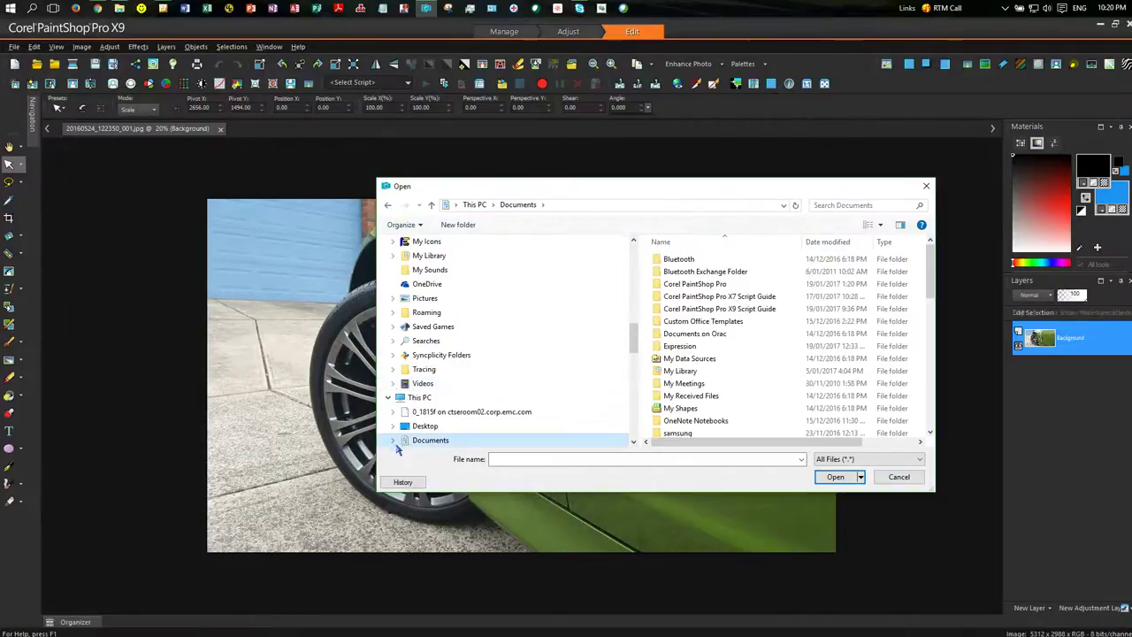
pyautogui.doubleClick(692, 285)
pyautogui.doubleClick(663, 261)
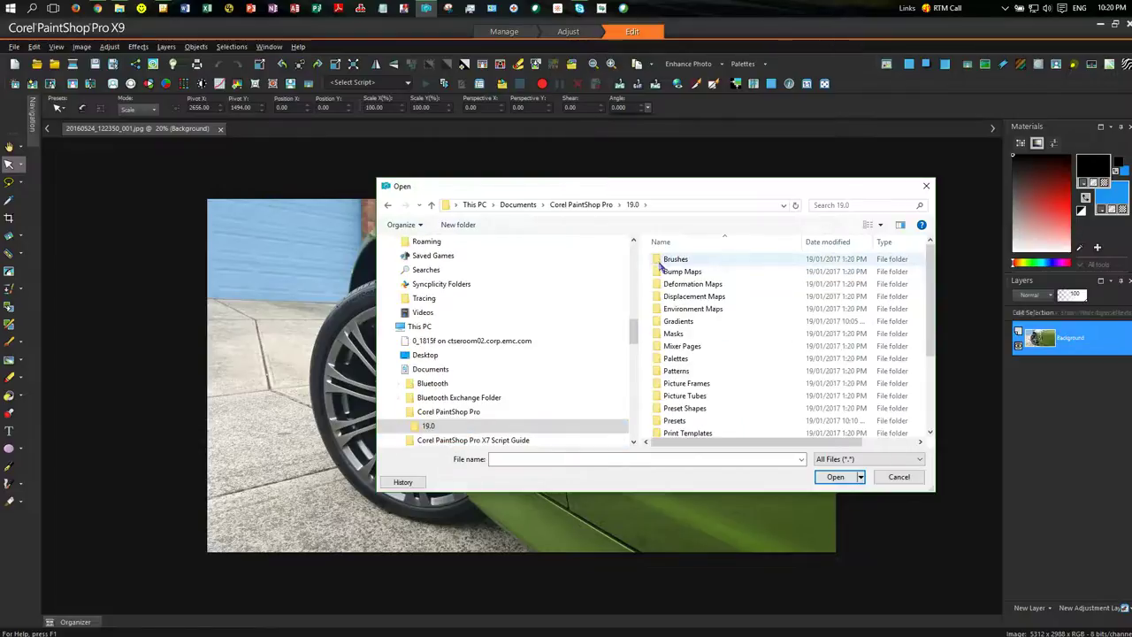
pyautogui.scroll(-3, 689, 336)
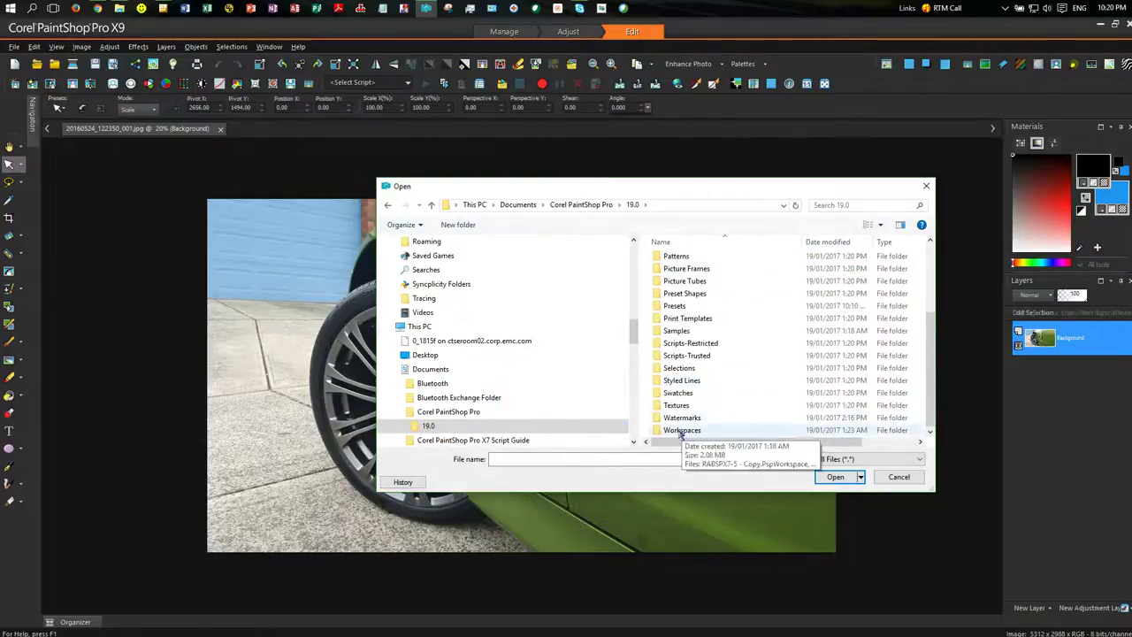
pyautogui.doubleClick(681, 419)
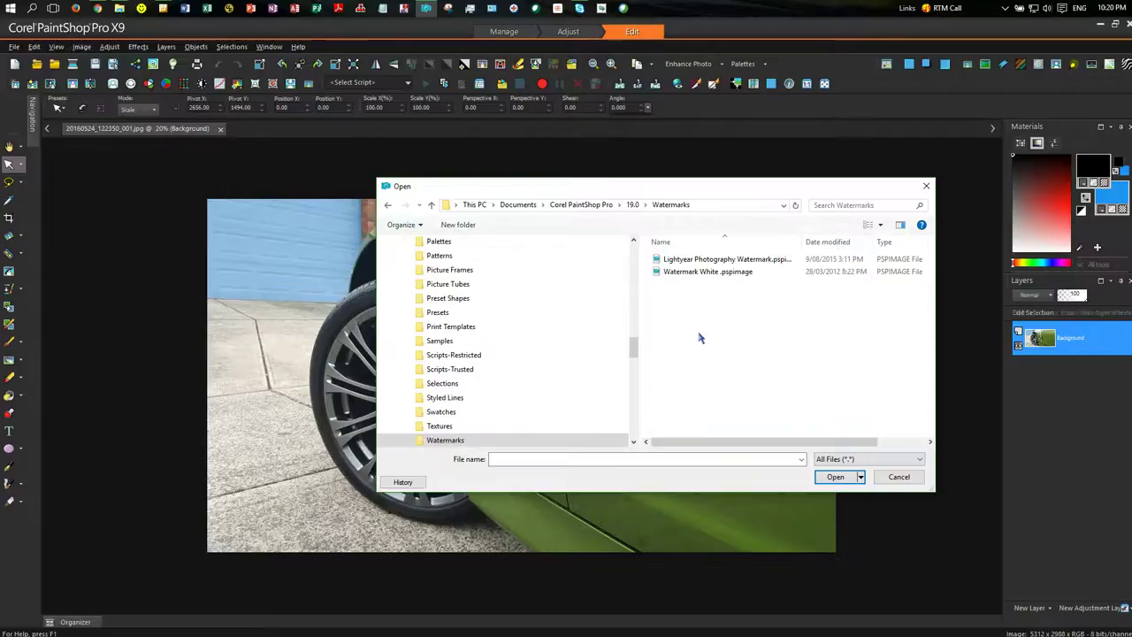
pyautogui.click(688, 274)
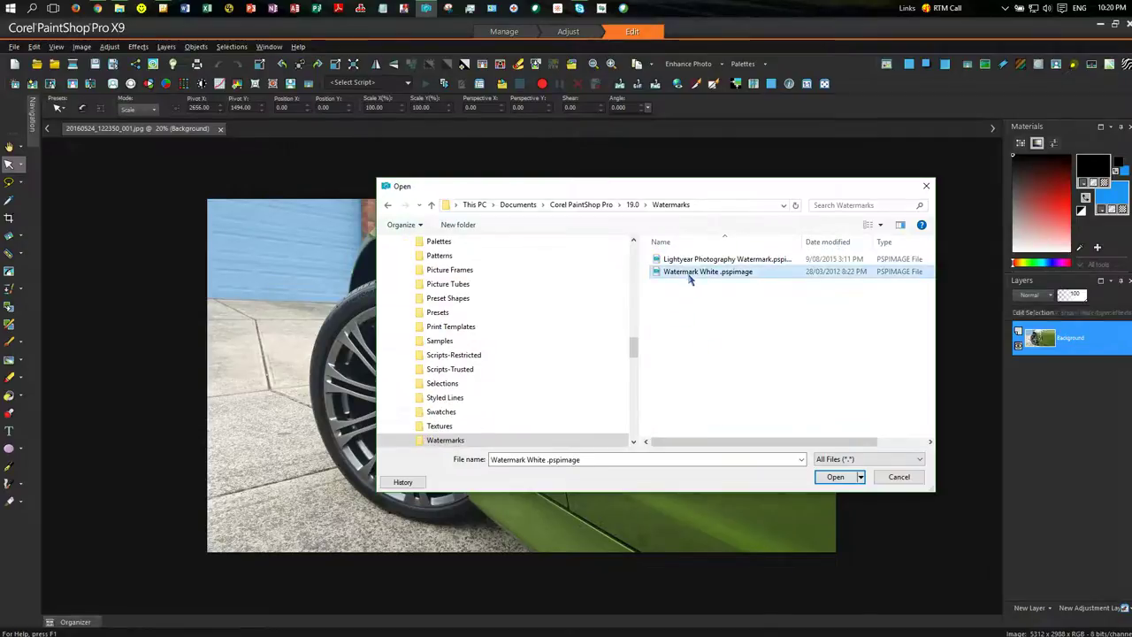
pyautogui.click(836, 478)
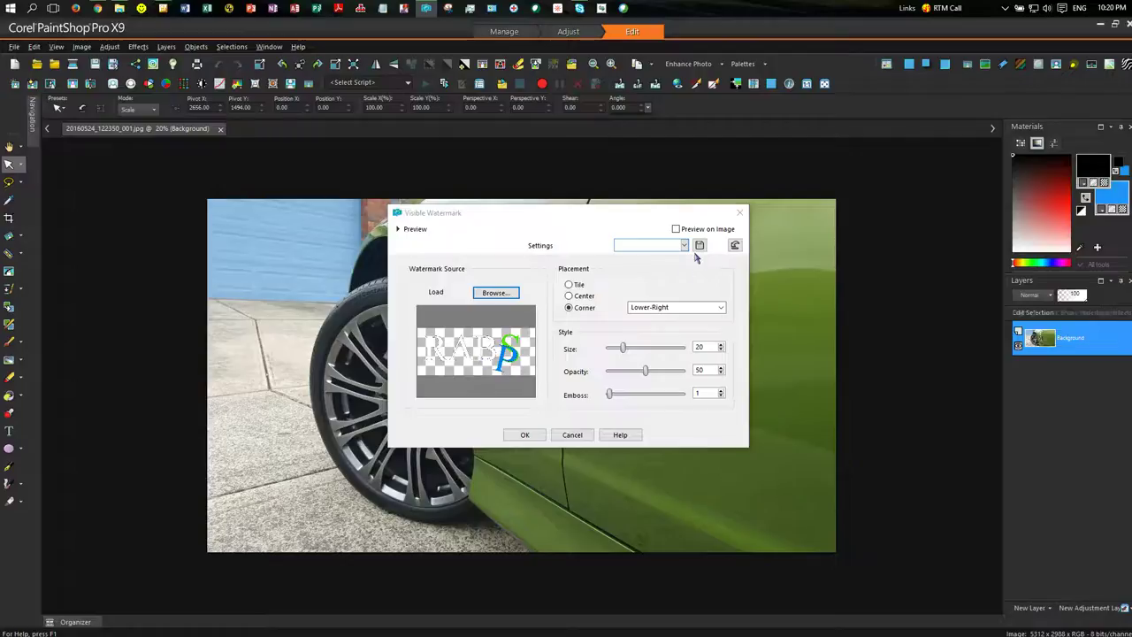
# Turn on Preview on Image, set watermark size to 24, and keep Lower-Right corner placement.
pyautogui.click(677, 229)
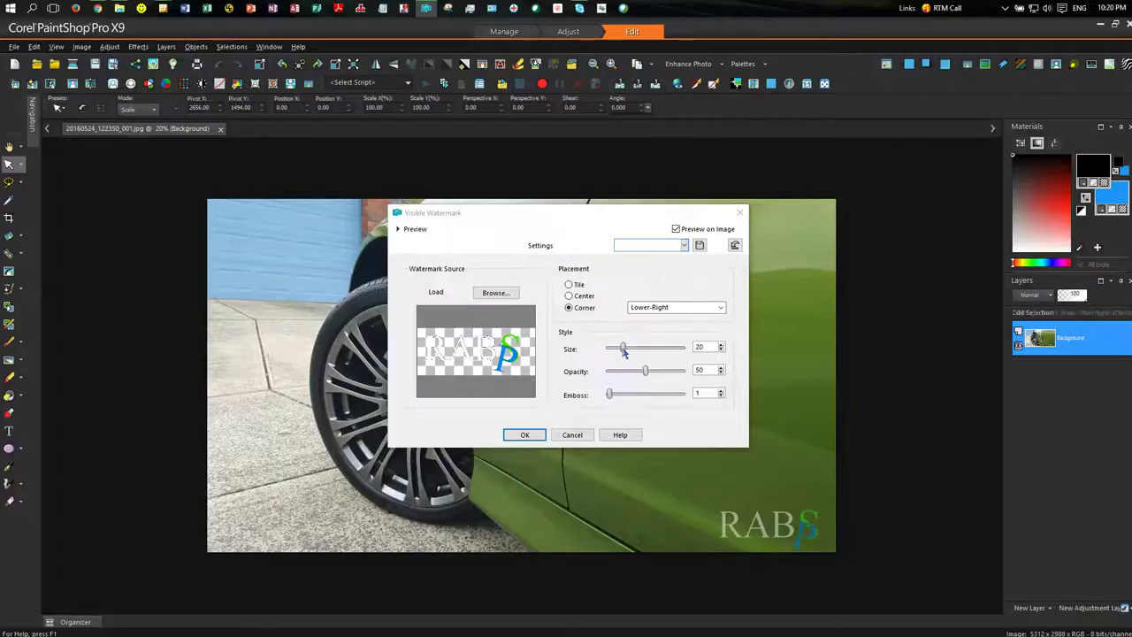
pyautogui.moveTo(622, 350); pyautogui.dragTo(665, 350)
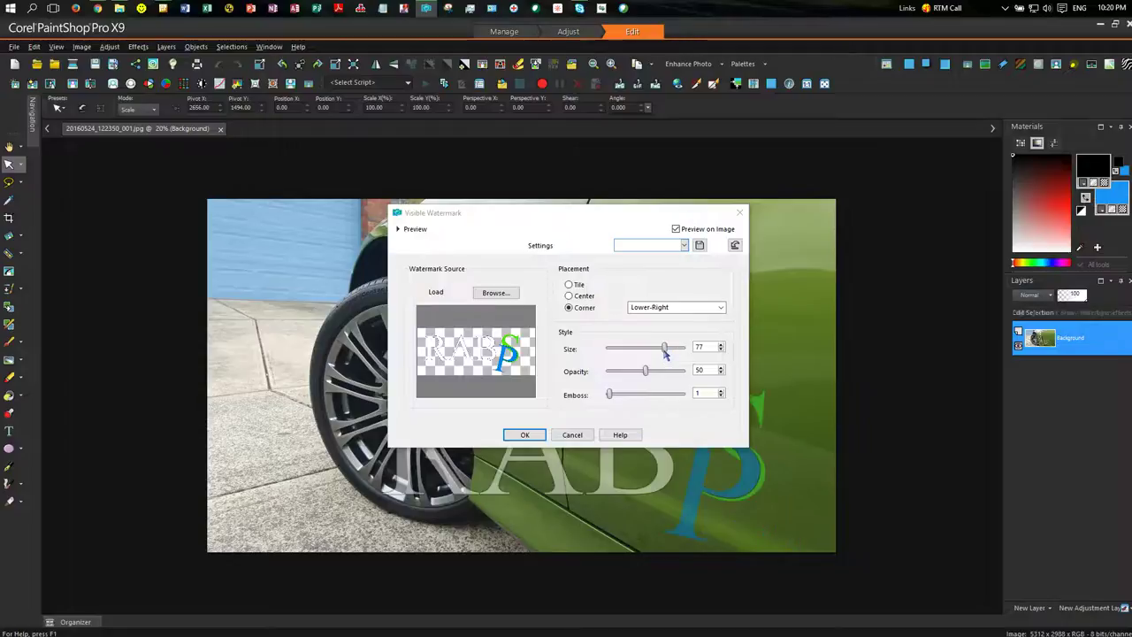
pyautogui.moveTo(665, 351); pyautogui.dragTo(627, 352)
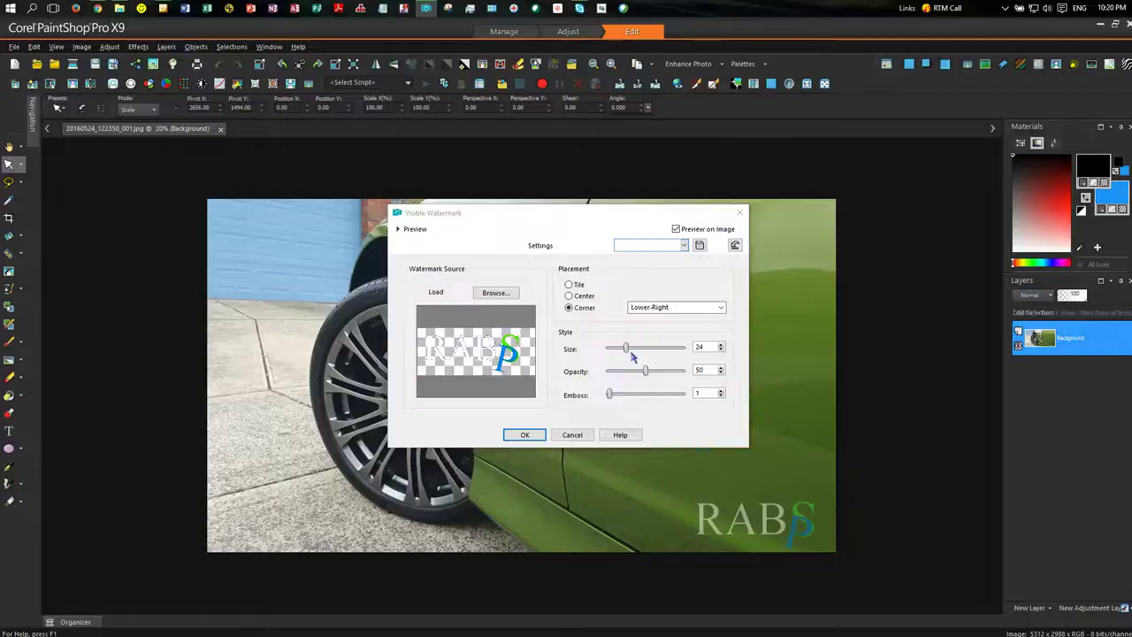
pyautogui.click(721, 307)
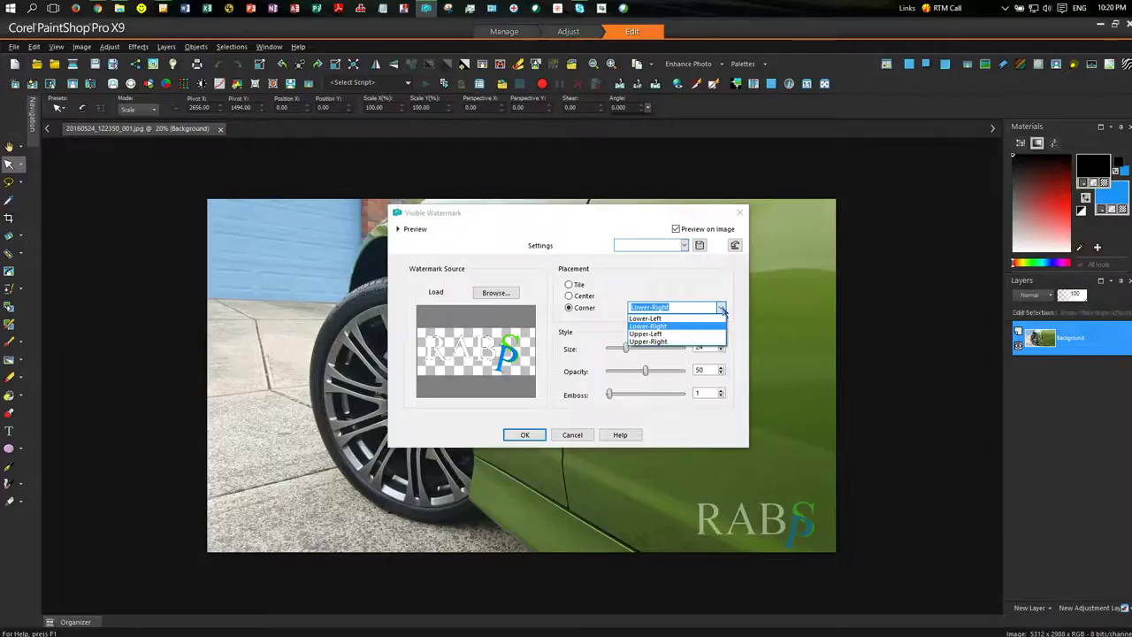
pyautogui.click(720, 308)
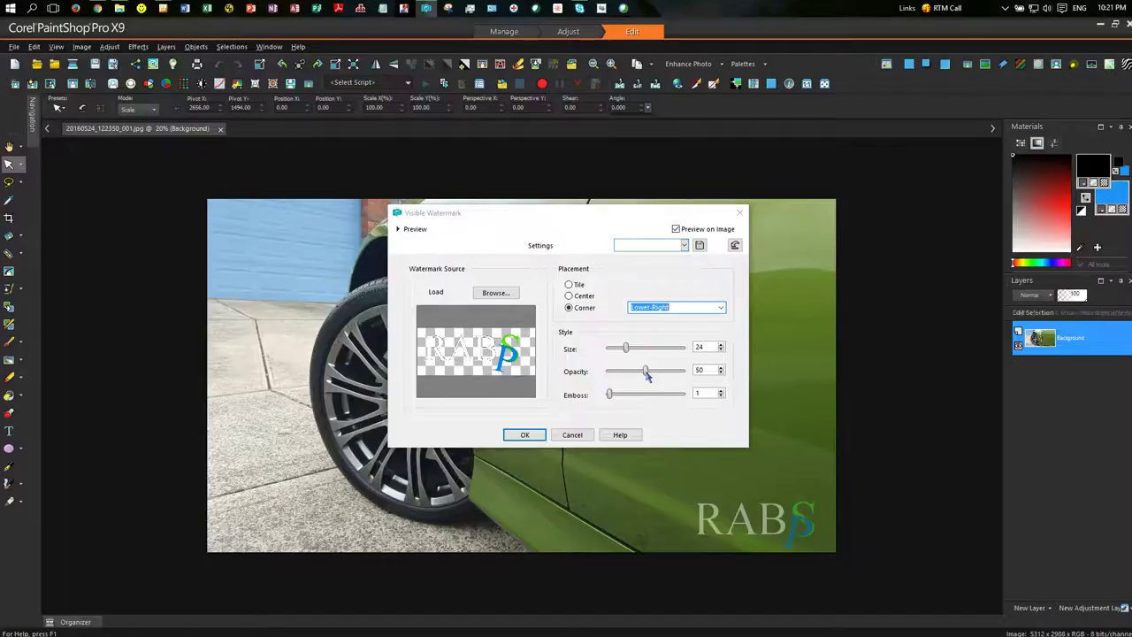
# Set the watermark opacity to 63 and emboss to 71.
pyautogui.moveTo(646, 375); pyautogui.dragTo(618, 377)
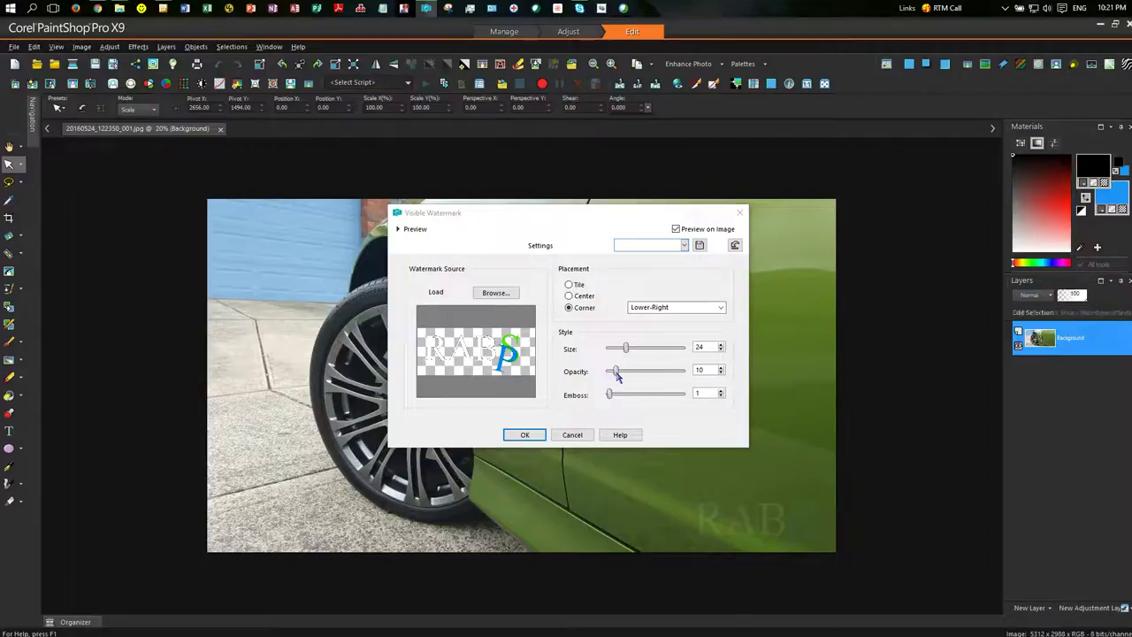
pyautogui.moveTo(617, 375); pyautogui.dragTo(677, 375)
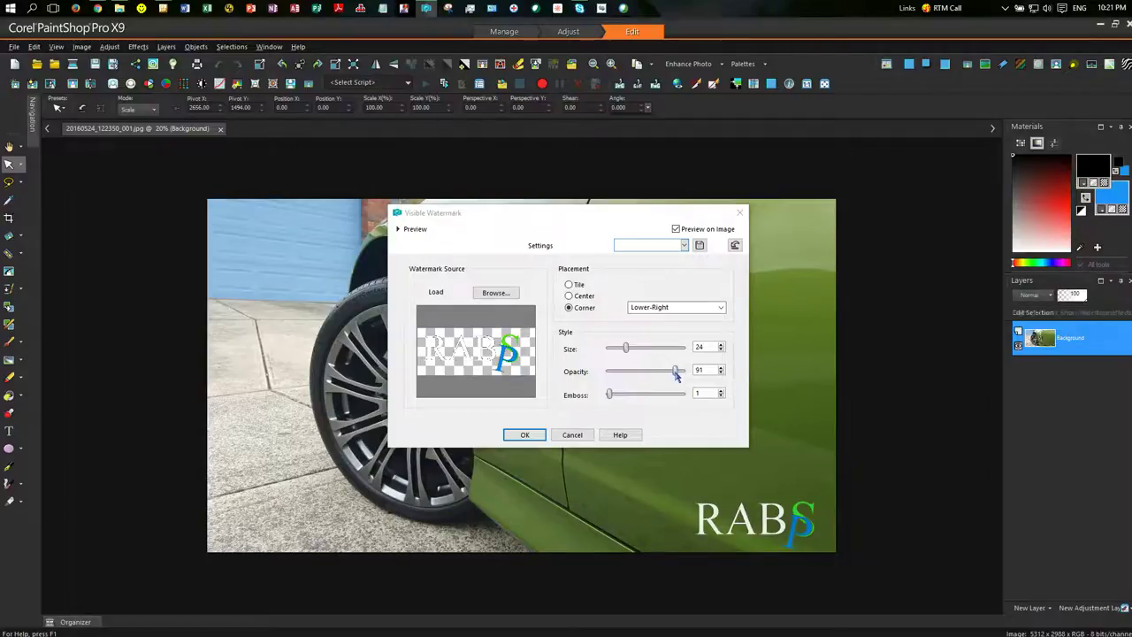
pyautogui.moveTo(676, 375); pyautogui.dragTo(659, 375)
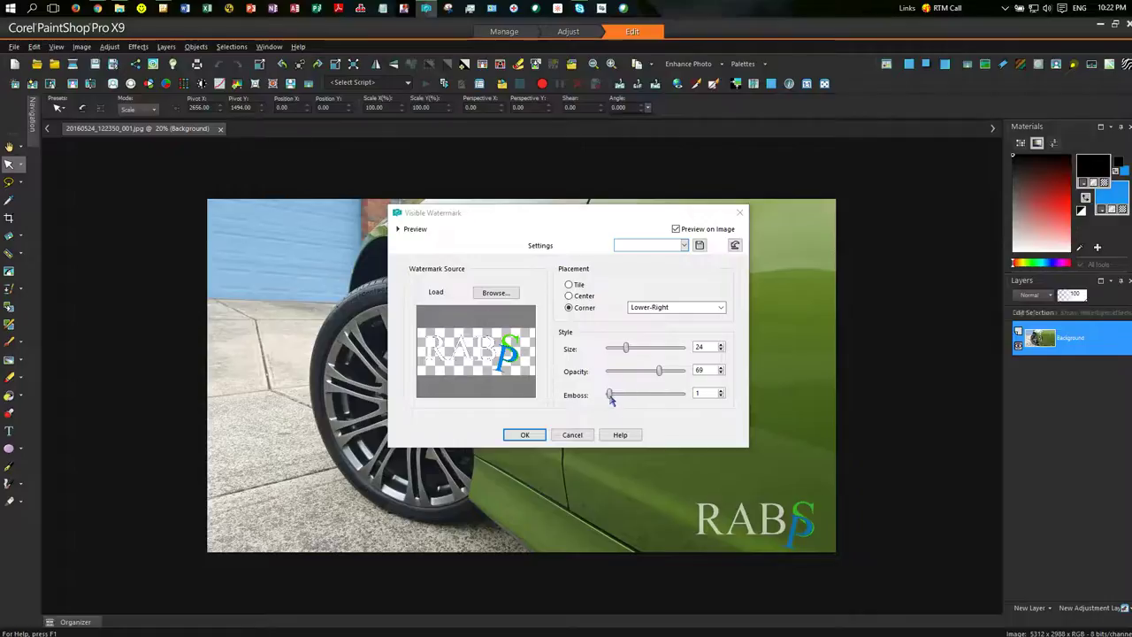
pyautogui.moveTo(610, 395); pyautogui.dragTo(659, 400)
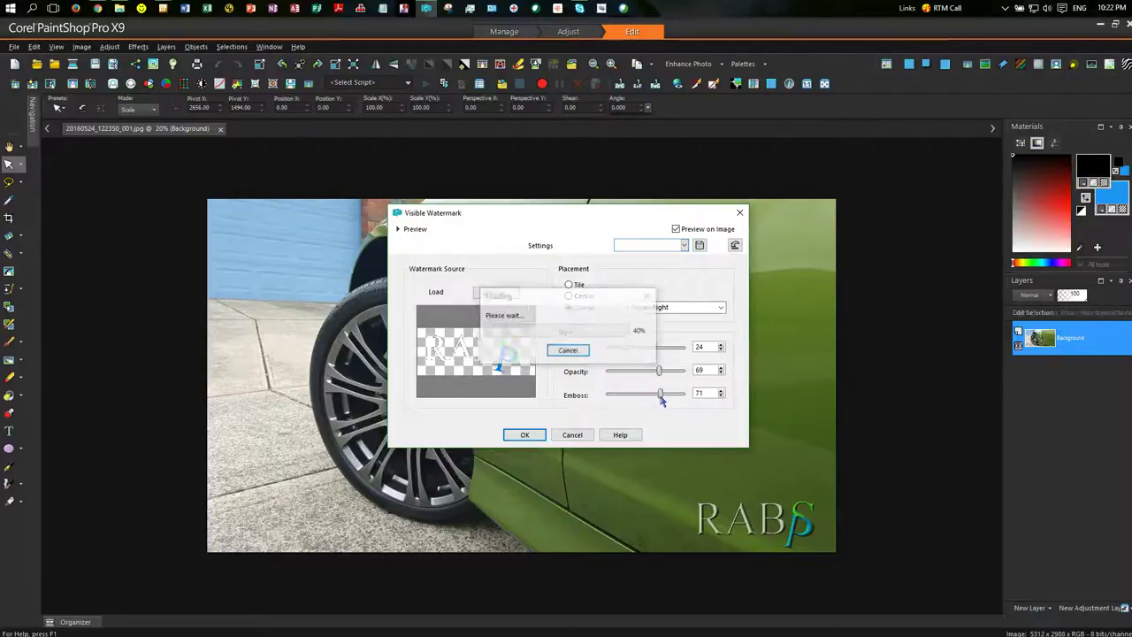
pyautogui.moveTo(659, 371); pyautogui.dragTo(654, 374)
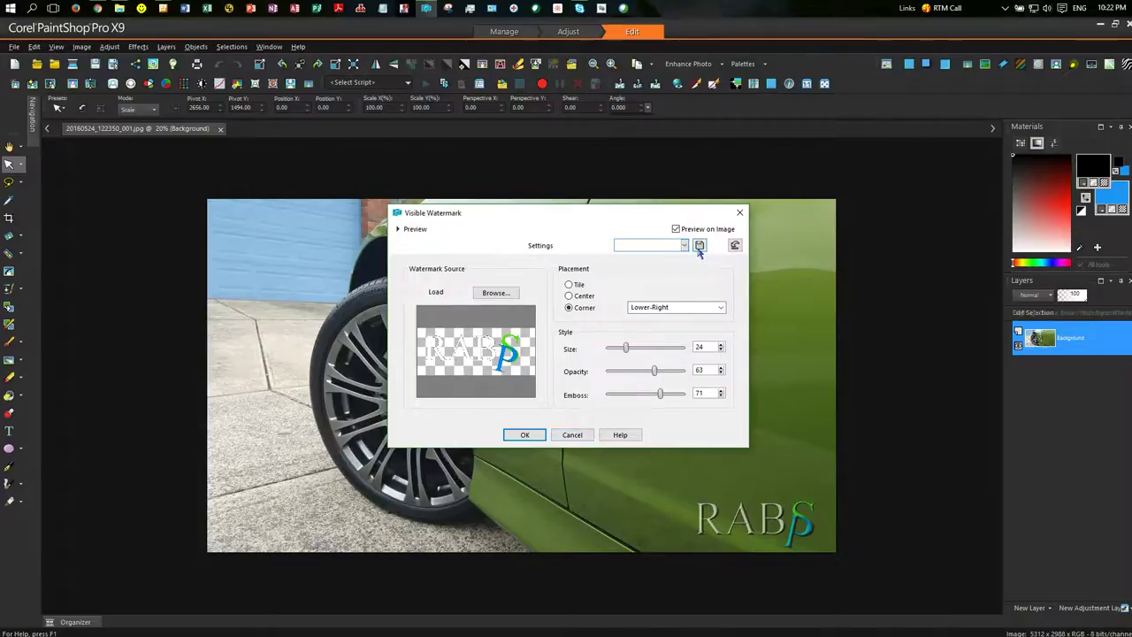
# Save the current watermark settings as a preset named 'RABSP White'.
pyautogui.click(698, 245)
pyautogui.write('RABSP')
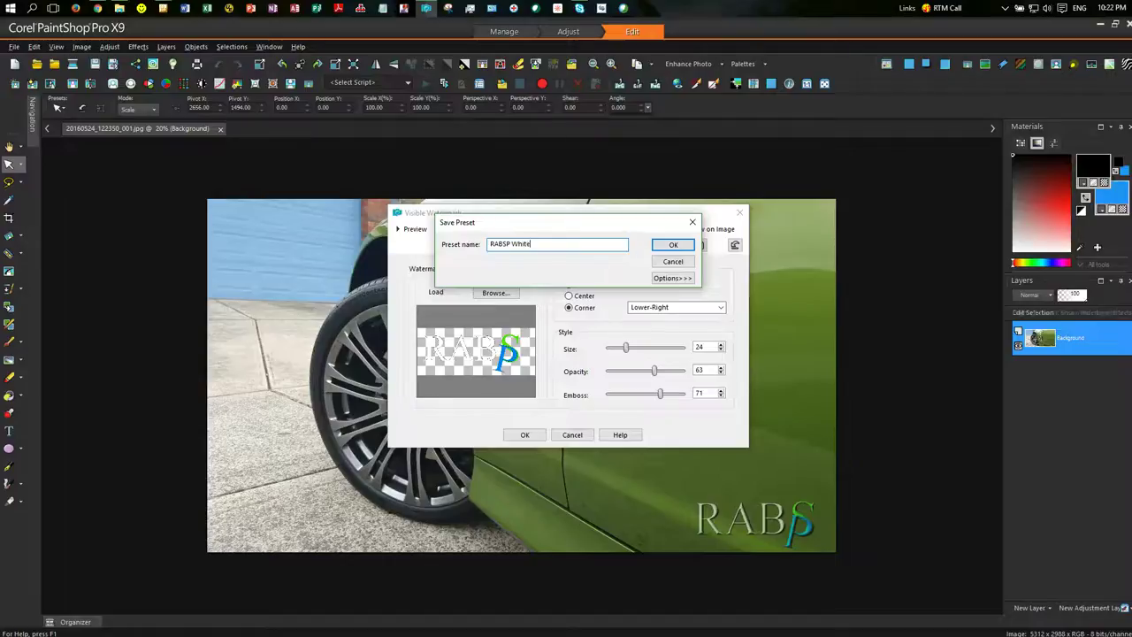
pyautogui.write(' White')
pyautogui.click(672, 246)
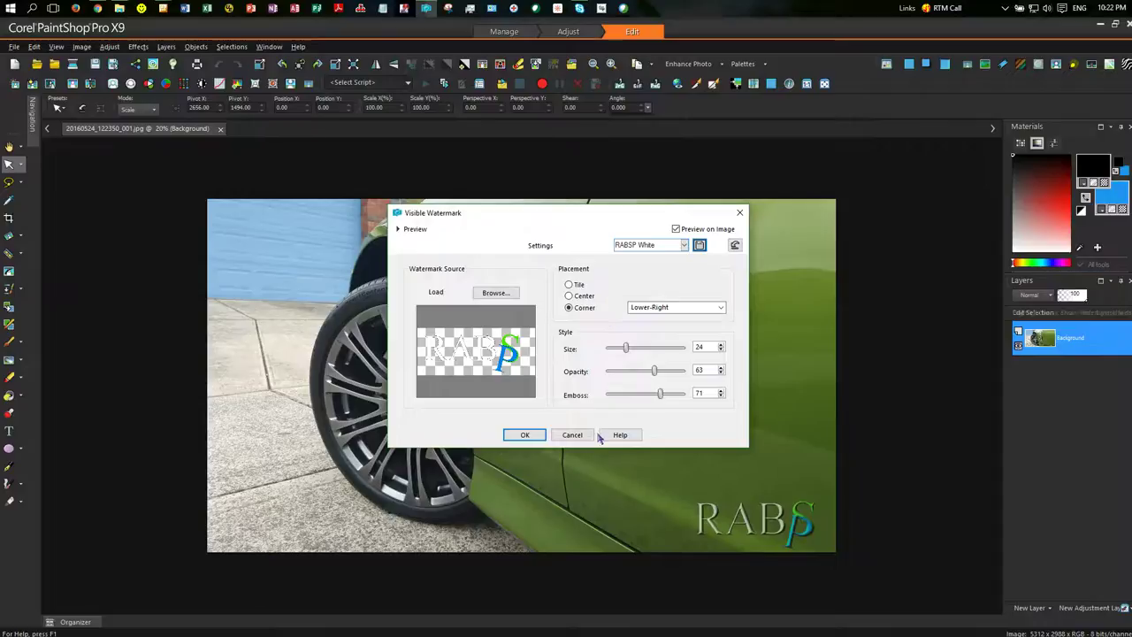
# Test-apply the RABSP White watermark twice, undoing each time so the photo stays unmarked.
pyautogui.click(524, 435)
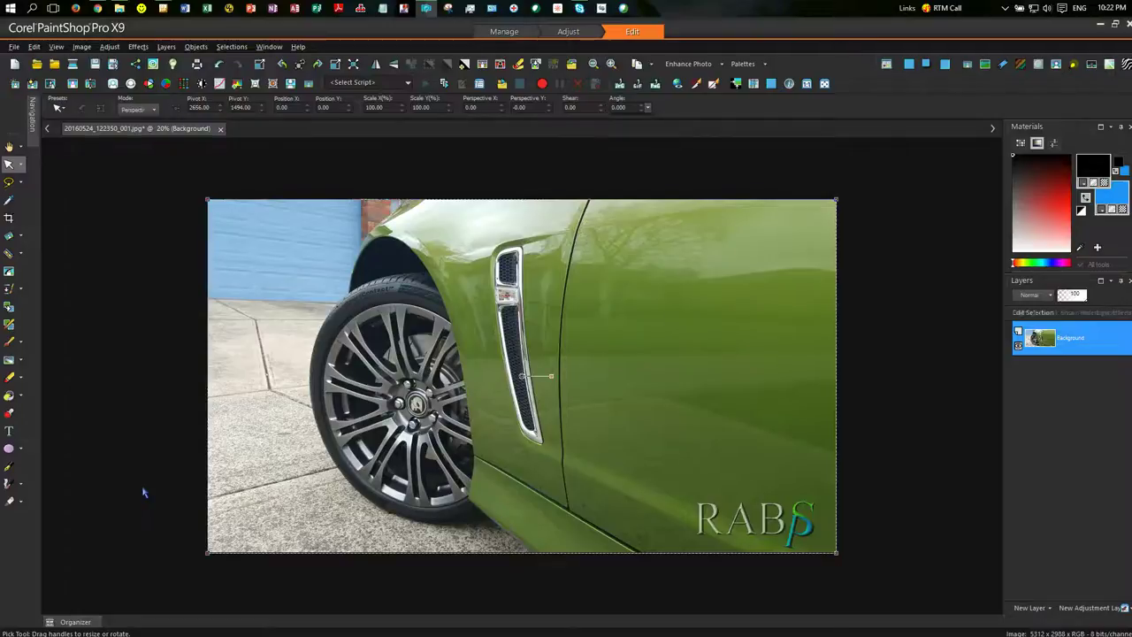
pyautogui.hotkey('ctrl', 'z')
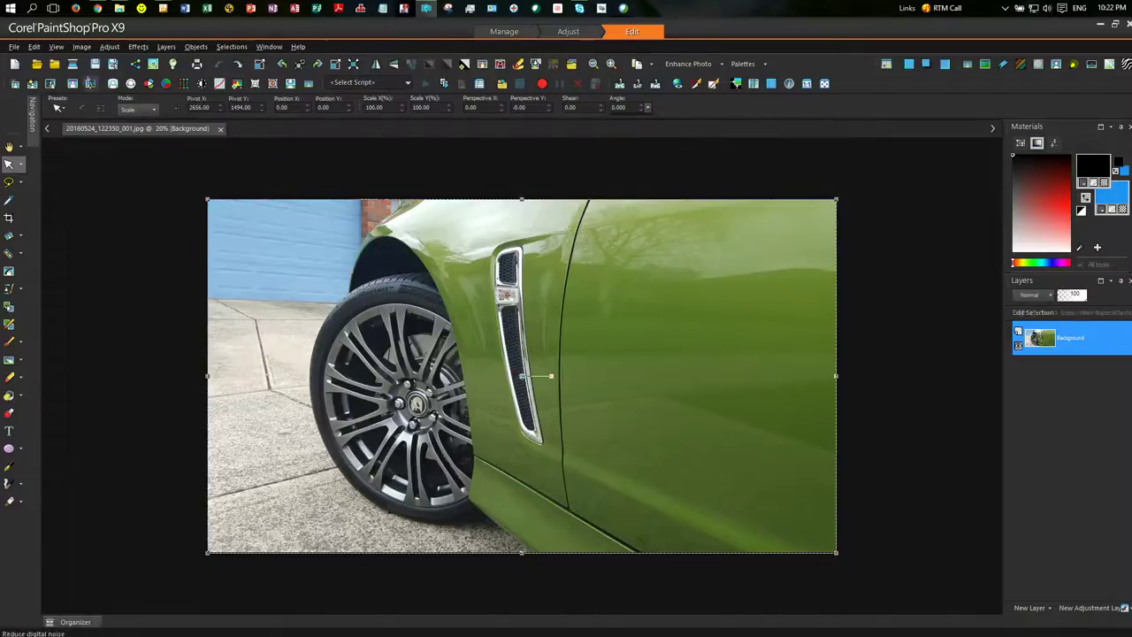
pyautogui.click(81, 46)
pyautogui.moveTo(137, 451)
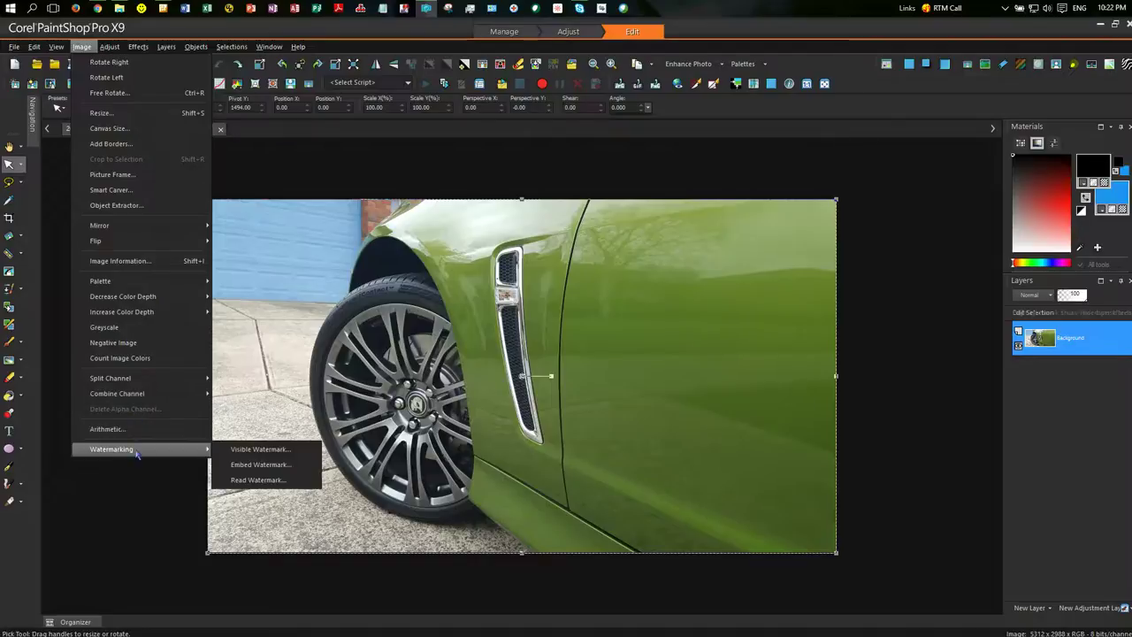
pyautogui.click(238, 452)
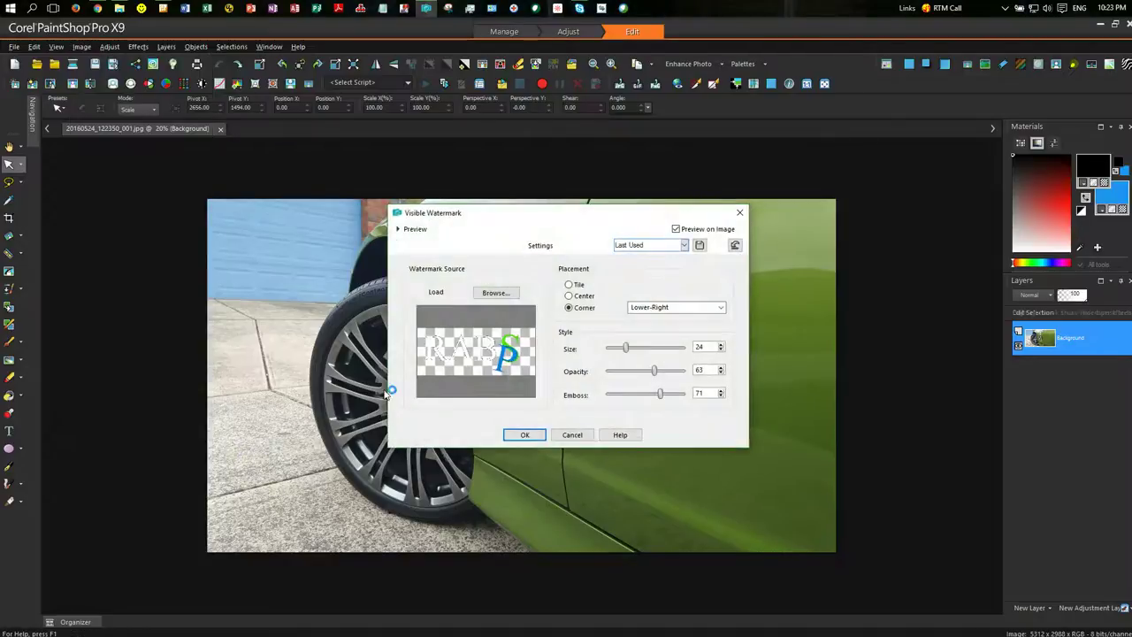
pyautogui.click(684, 246)
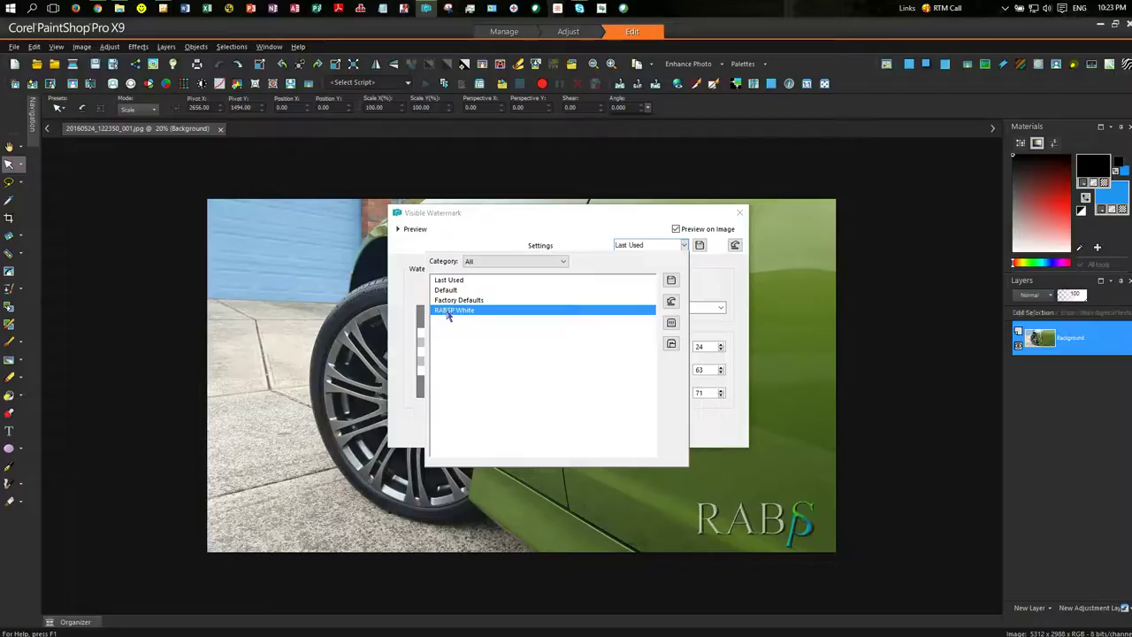
pyautogui.click(449, 311)
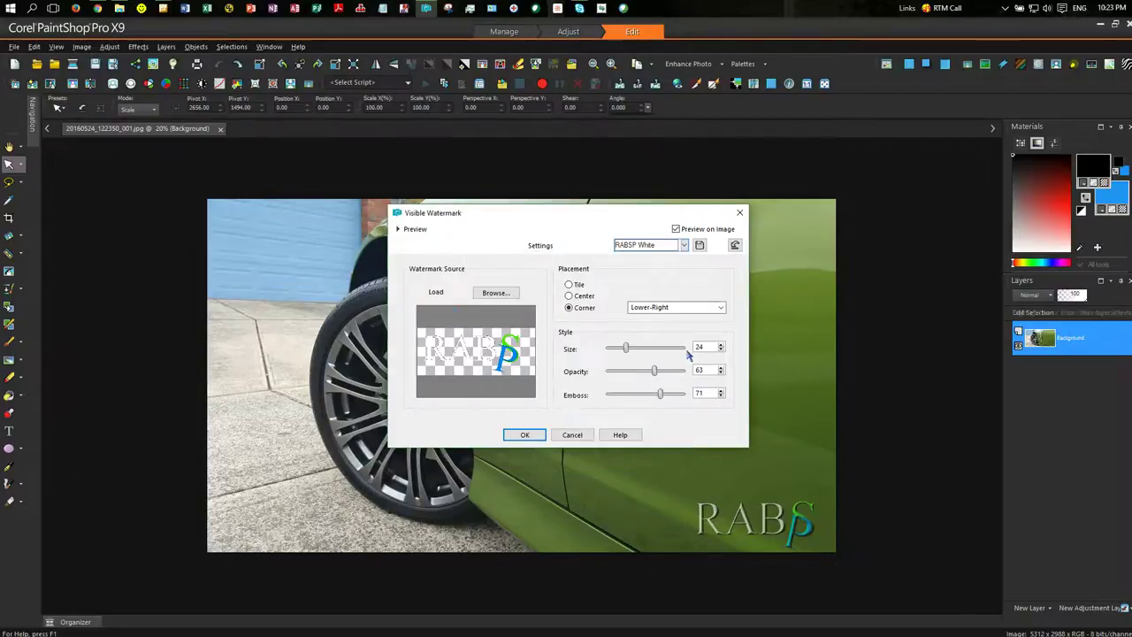
pyautogui.click(524, 434)
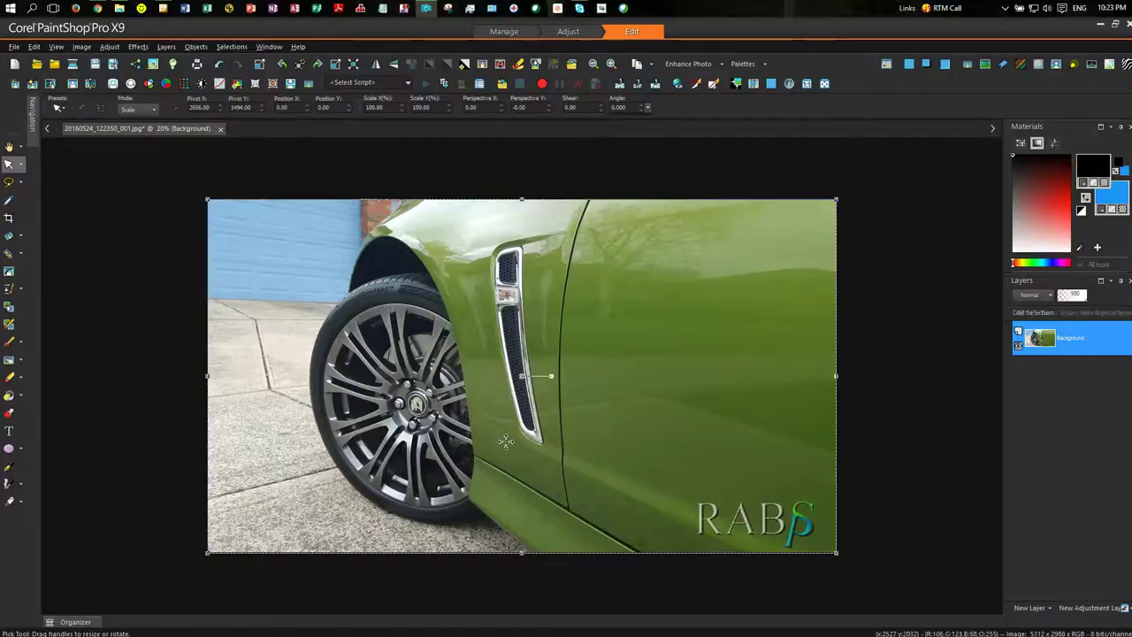
pyautogui.hotkey('ctrl', 'z')
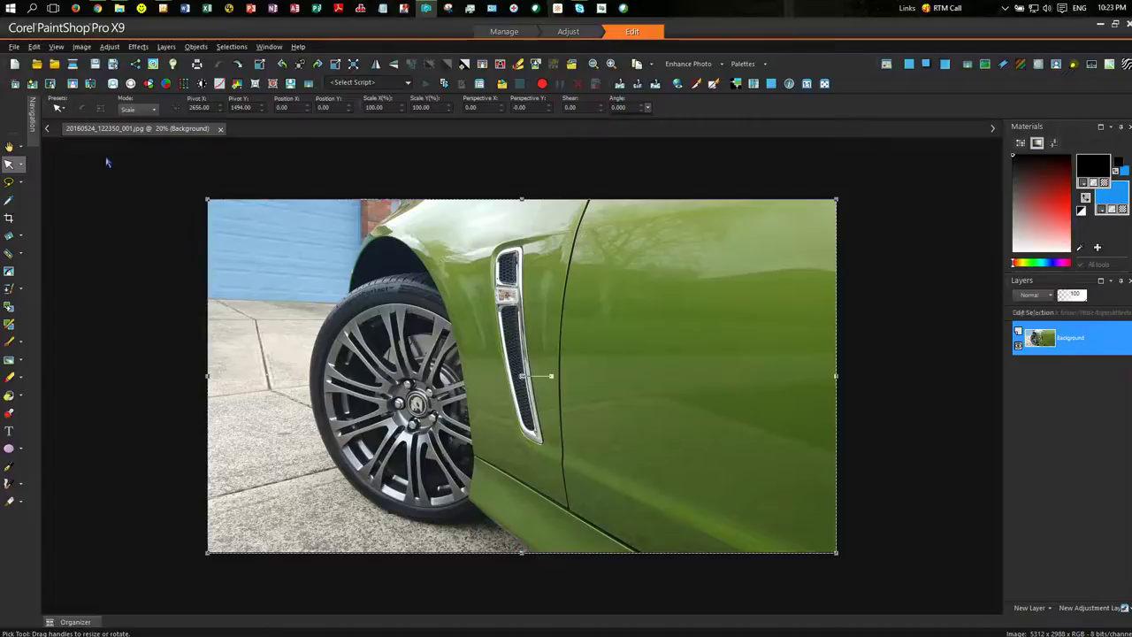
# Start a new script recording via File > Script > Start Recording.
pyautogui.click(14, 46)
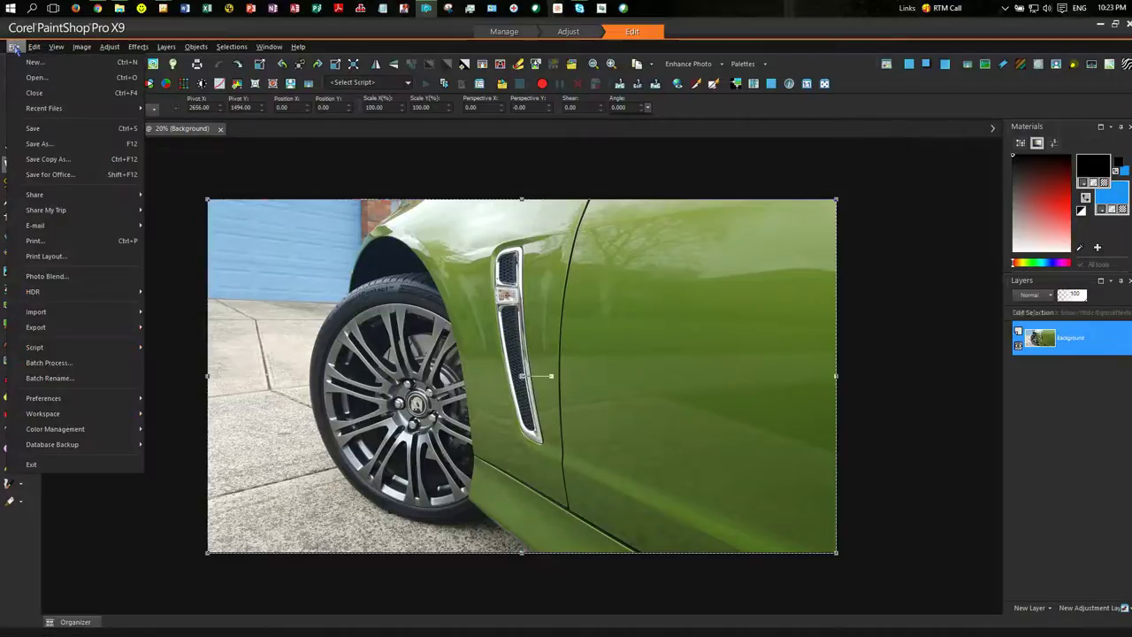
pyautogui.moveTo(49, 349)
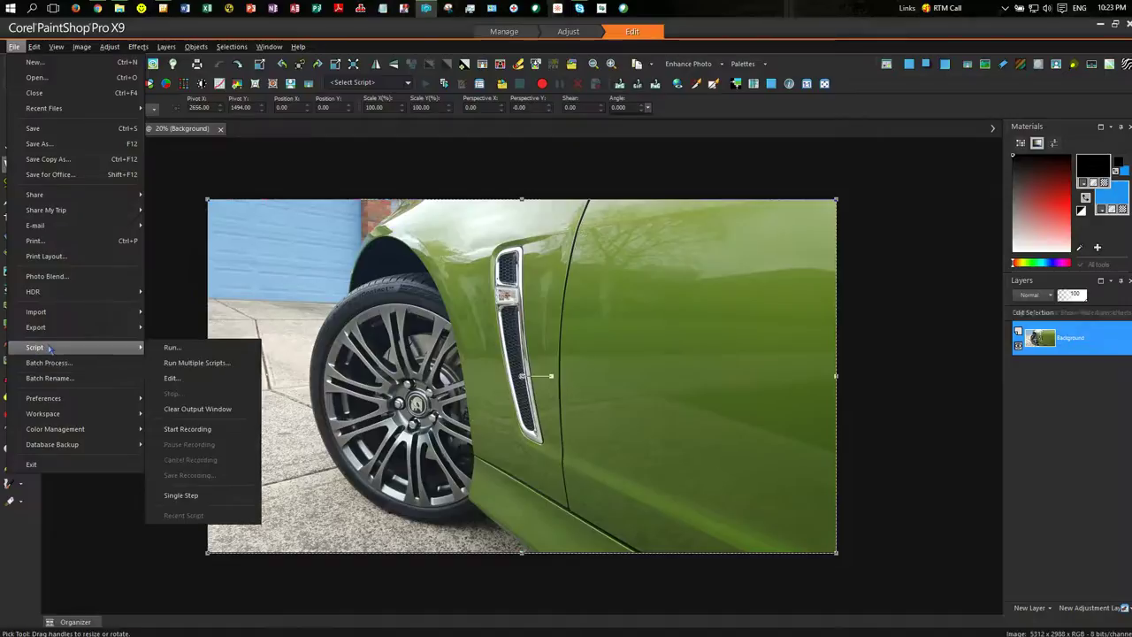
pyautogui.click(184, 429)
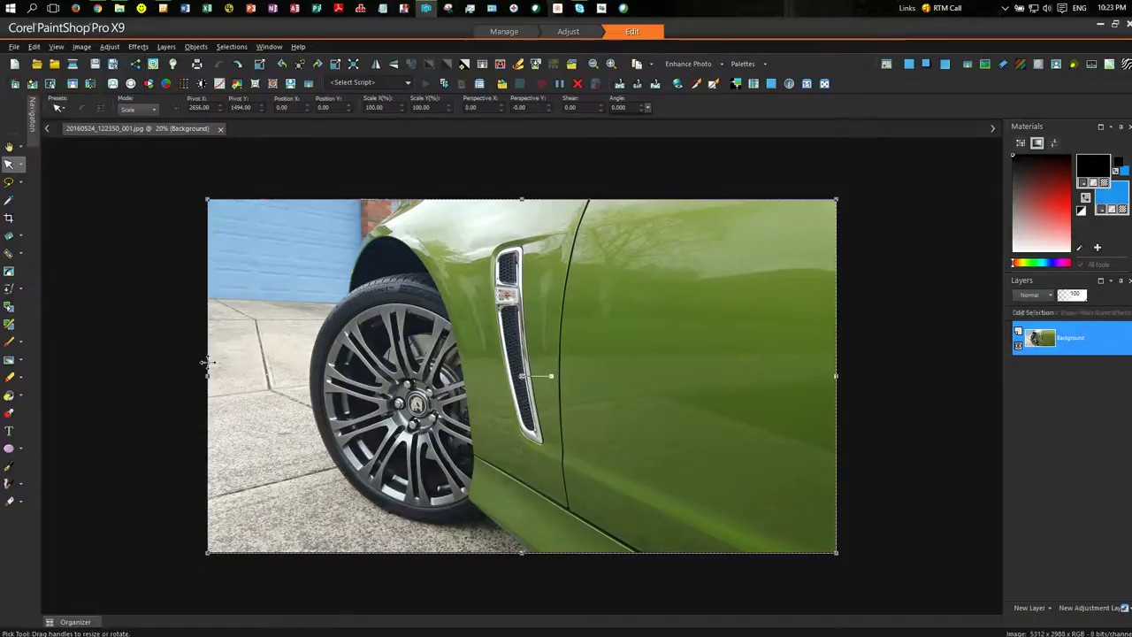
# Apply the RABSP White Visible Watermark preset to the car photo while recording.
pyautogui.click(81, 48)
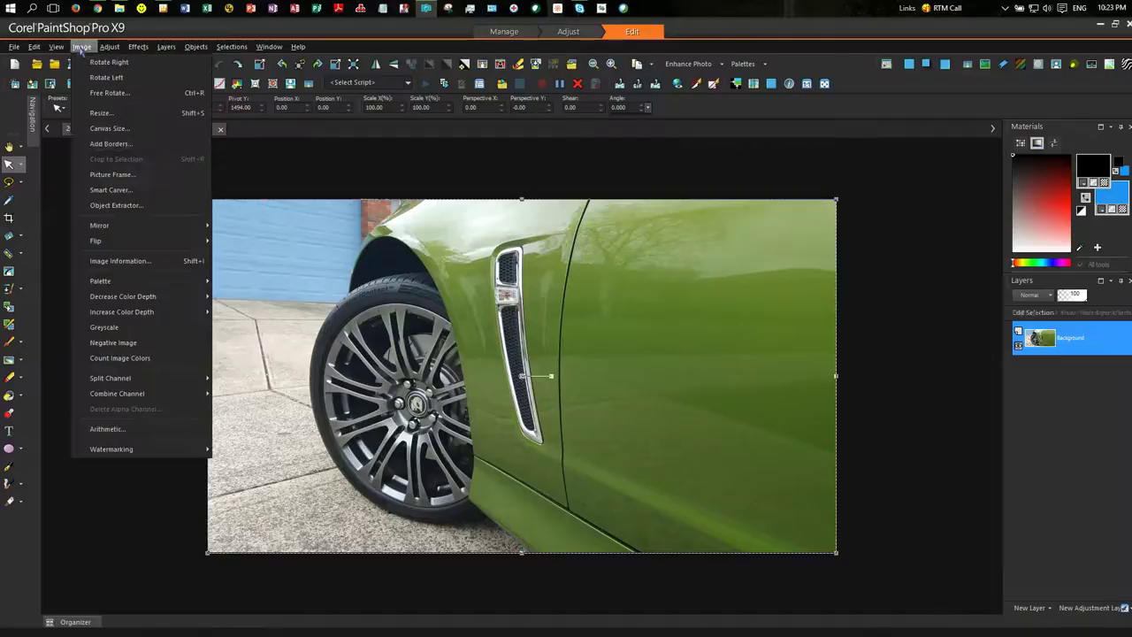
pyautogui.moveTo(173, 458)
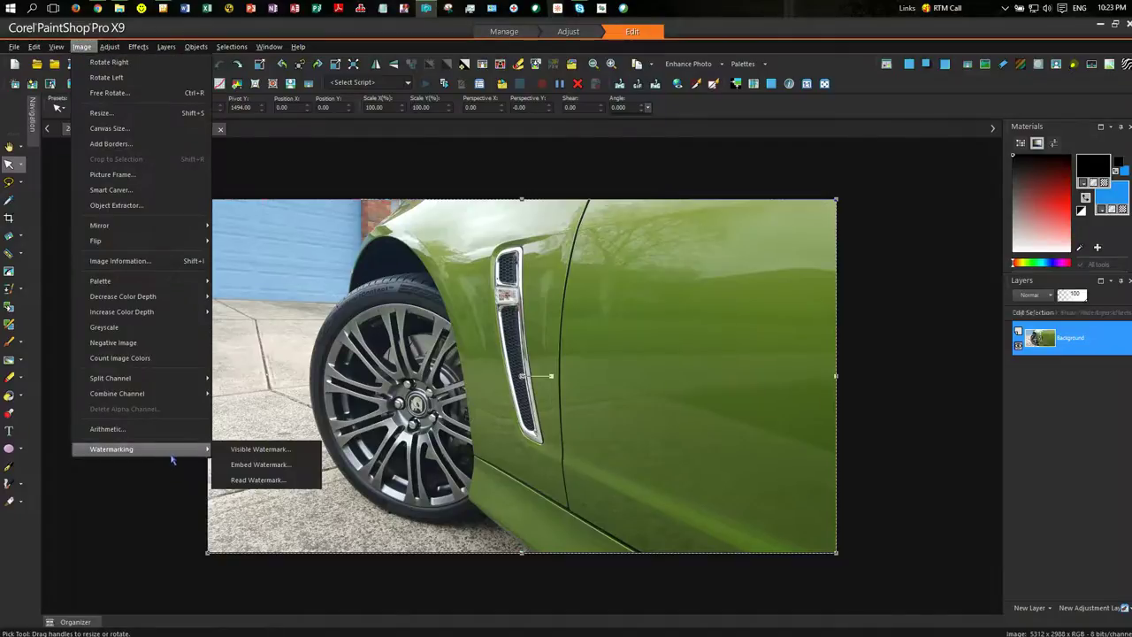
pyautogui.click(247, 451)
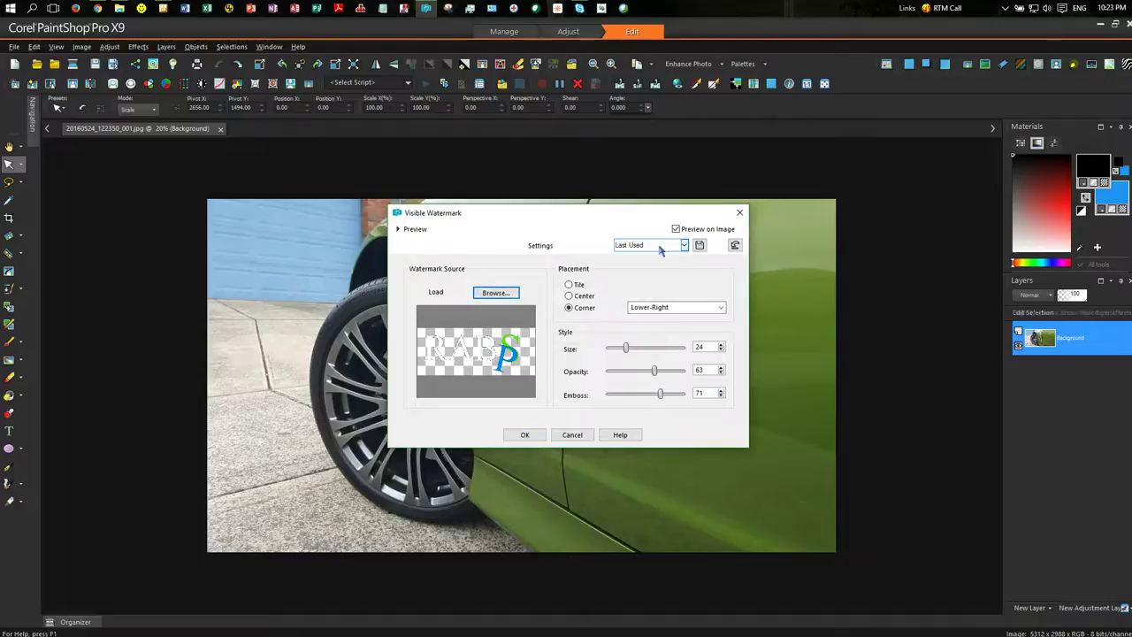
pyautogui.click(684, 245)
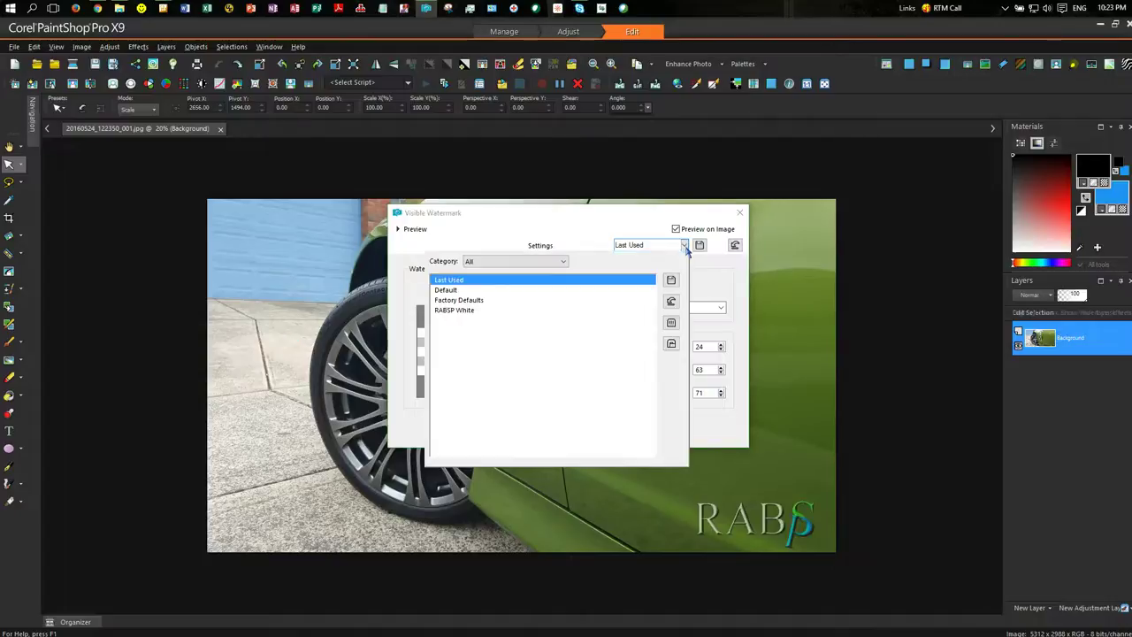
pyautogui.click(455, 311)
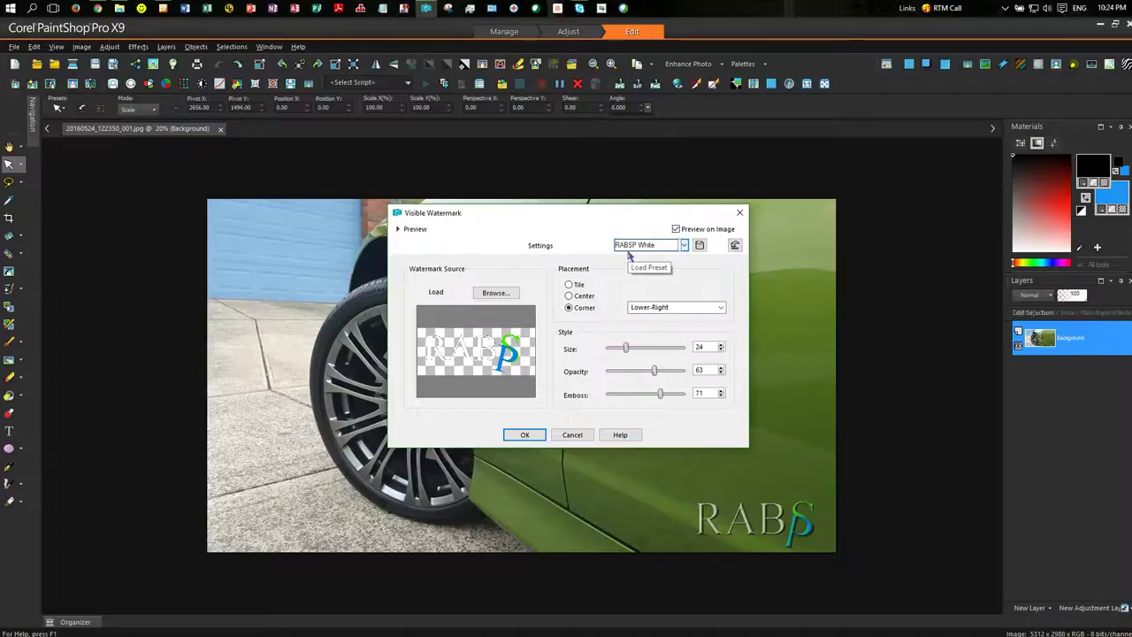
pyautogui.click(525, 437)
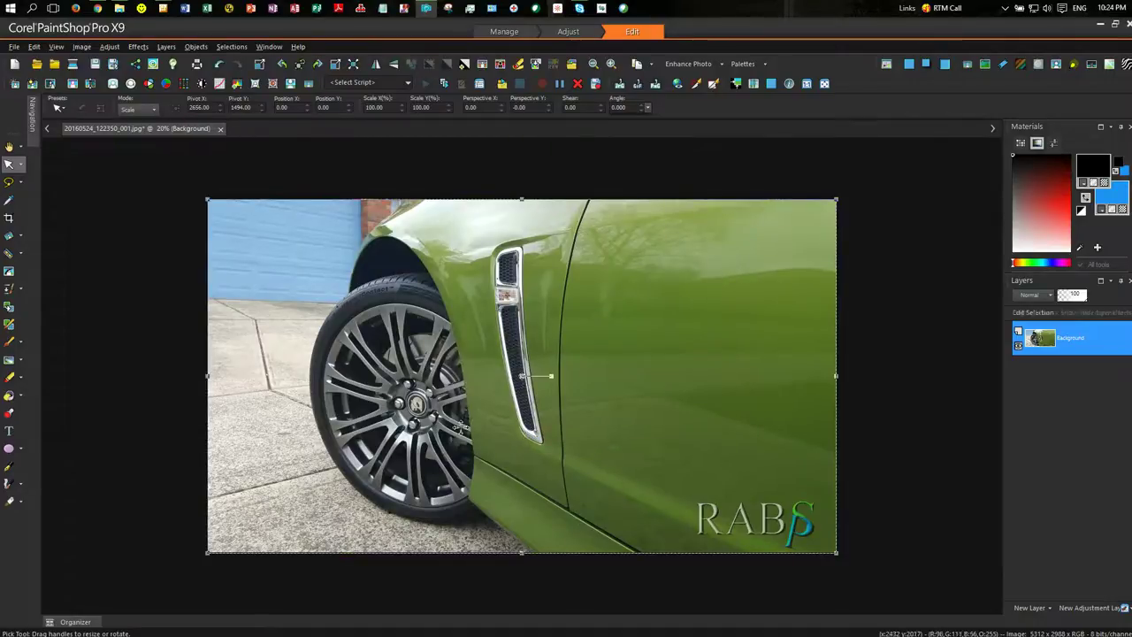
# Save the script recording under the file name 'Watermark RABSP White'.
pyautogui.click(15, 47)
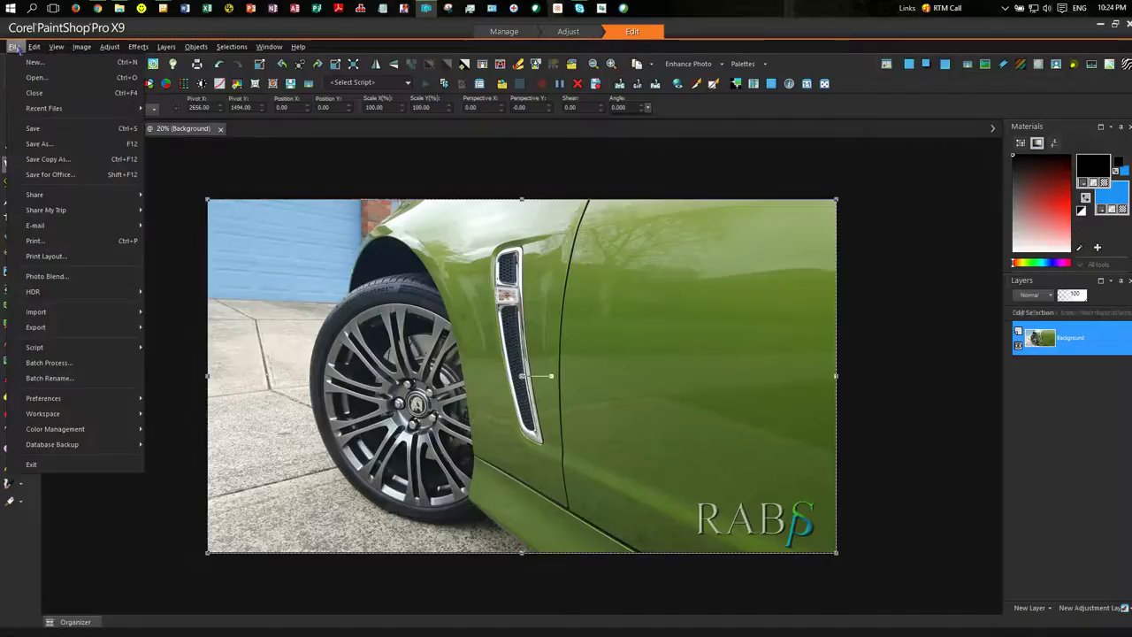
pyautogui.moveTo(89, 350)
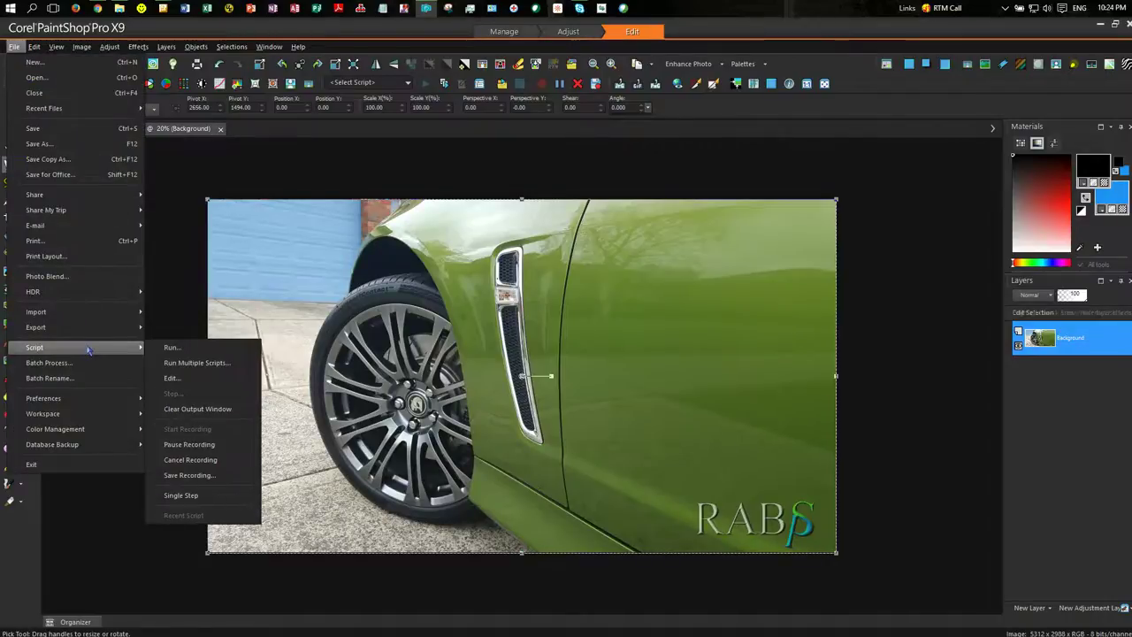
pyautogui.click(187, 476)
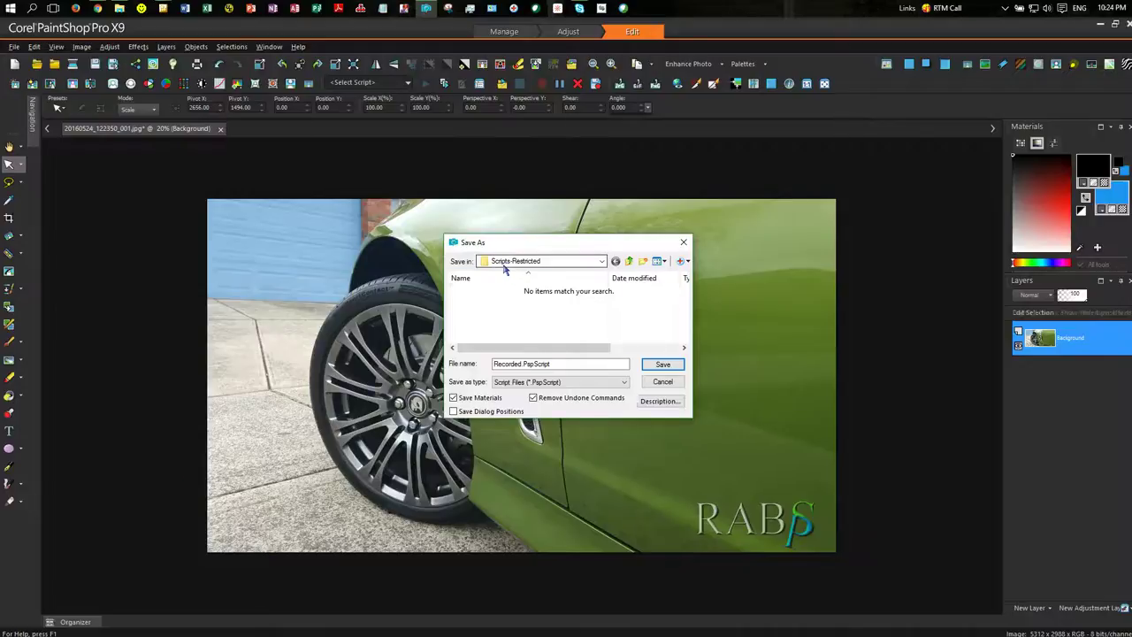
pyautogui.click(563, 365)
pyautogui.moveTo(563, 365); pyautogui.dragTo(491, 363)
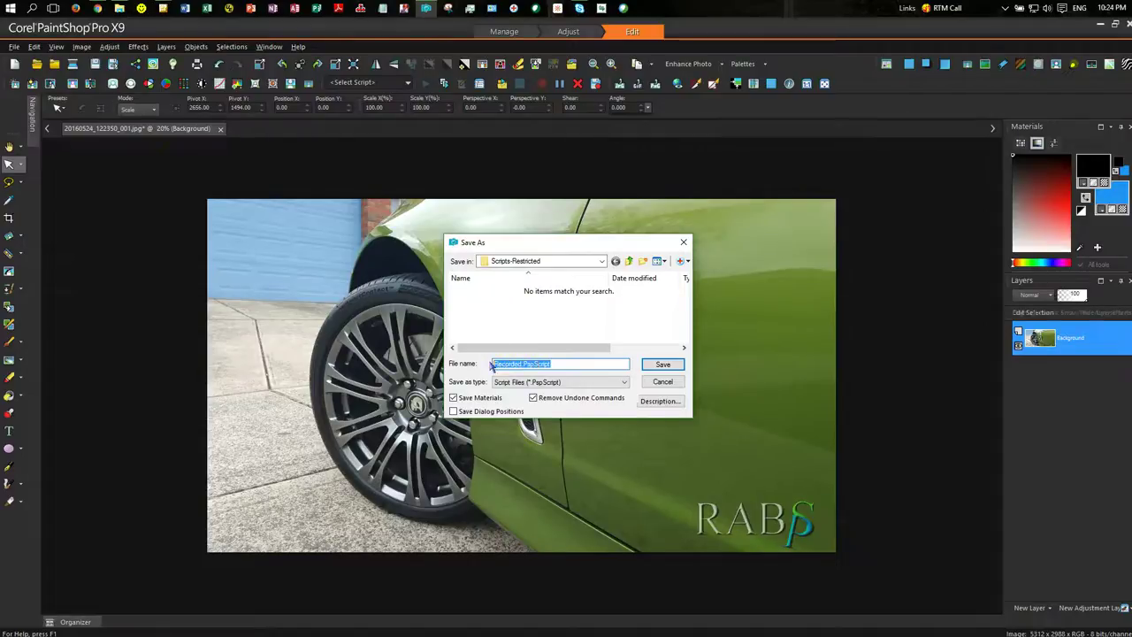
pyautogui.write('Watermark')
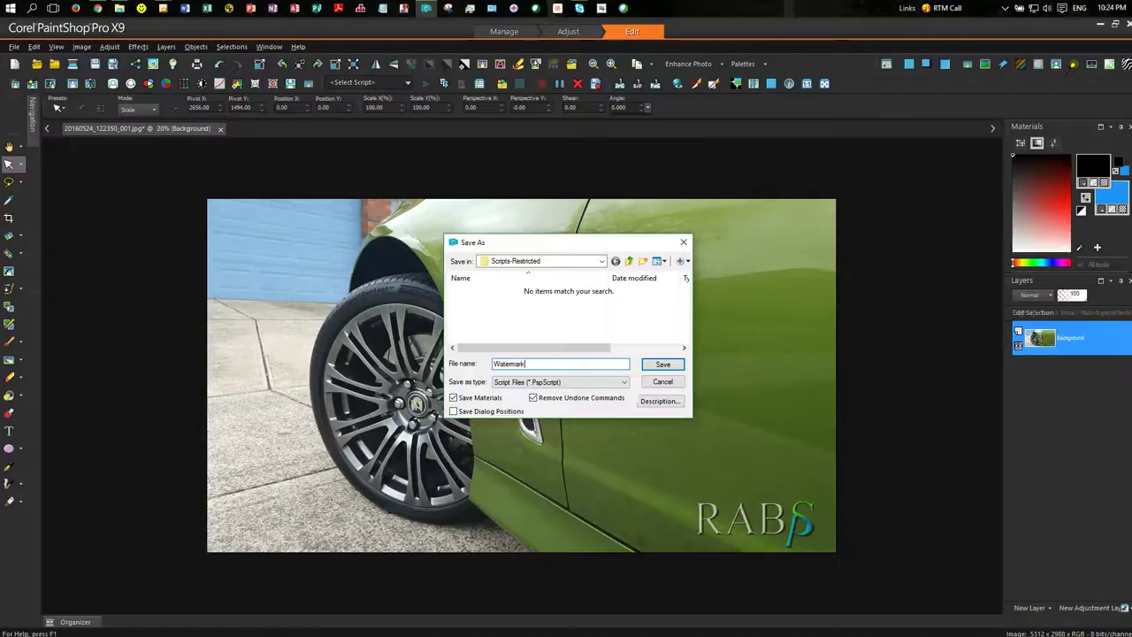
pyautogui.write(' RA')
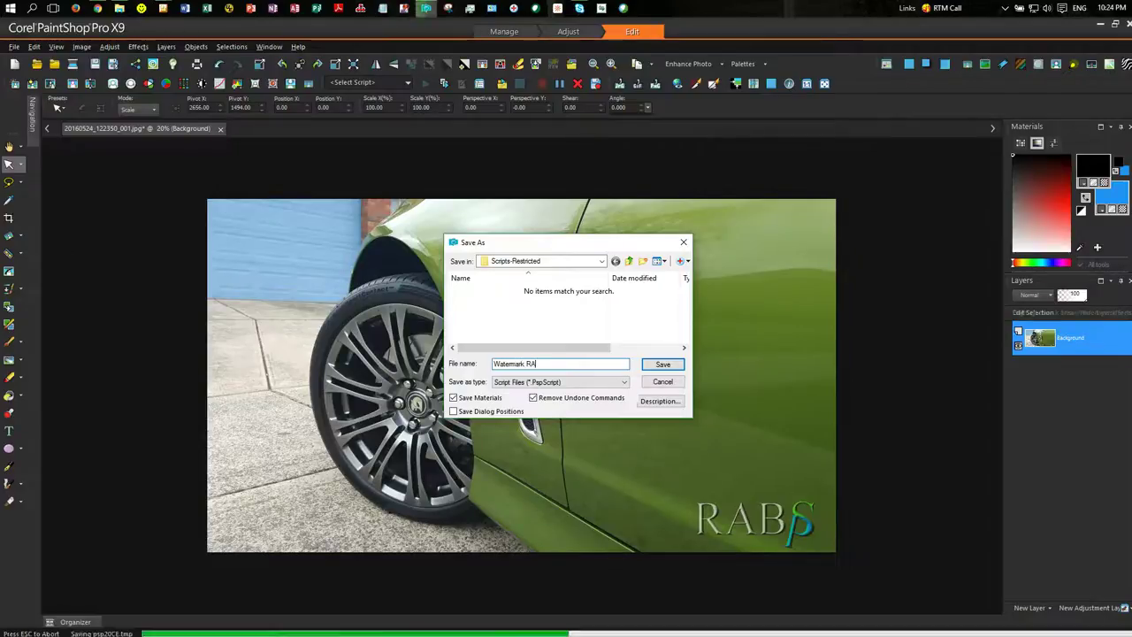
pyautogui.write('BSP White')
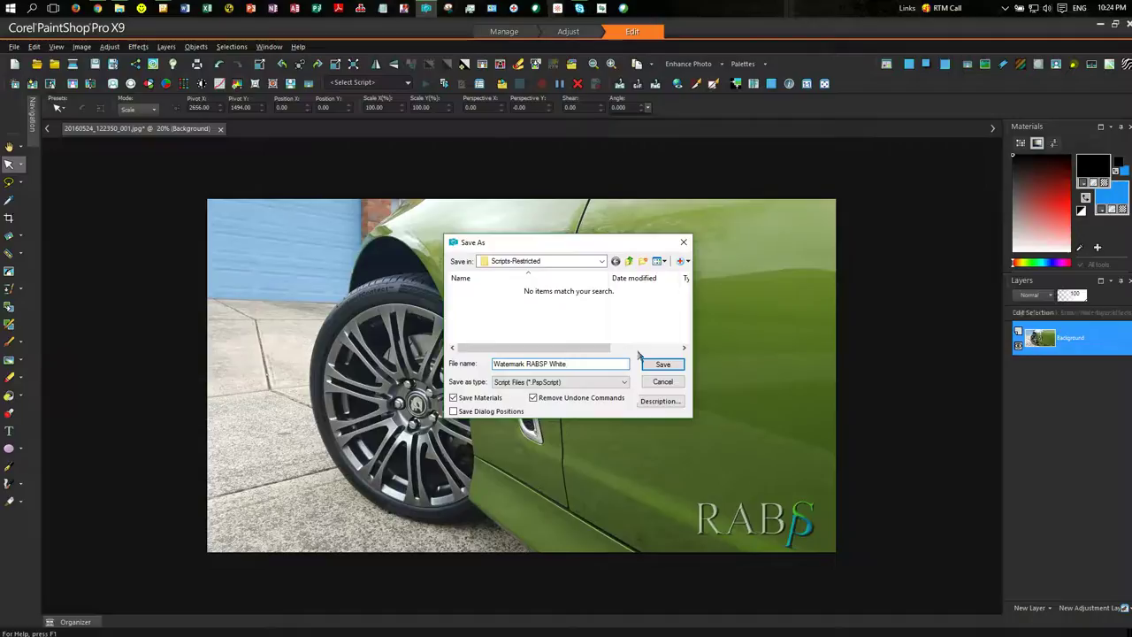
pyautogui.click(663, 365)
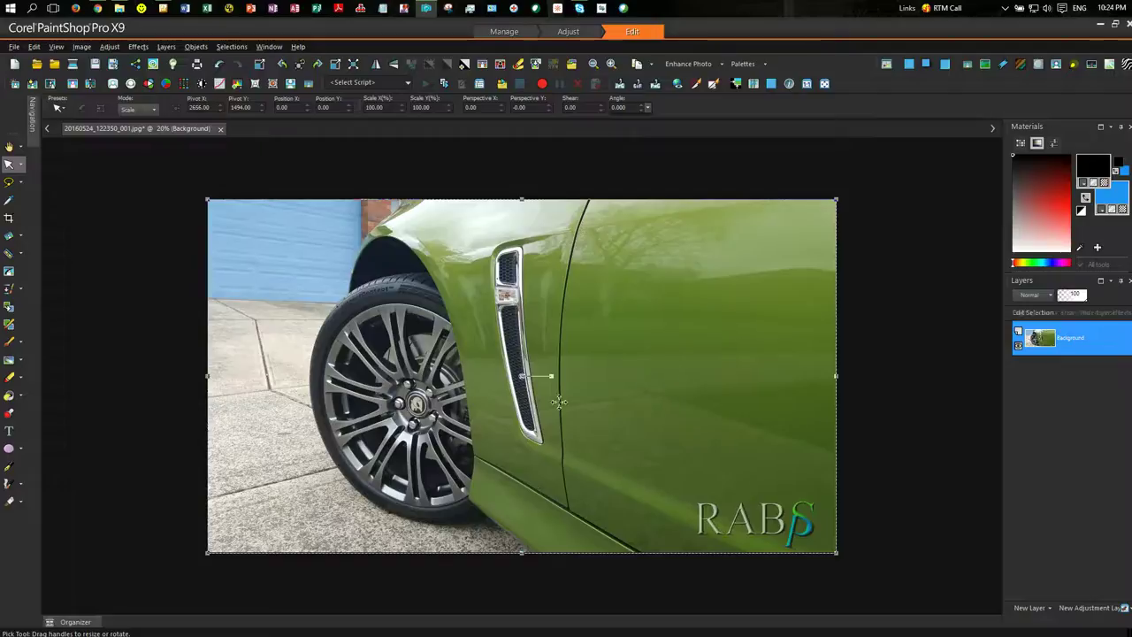
pyautogui.hotkey('ctrl', 'z')
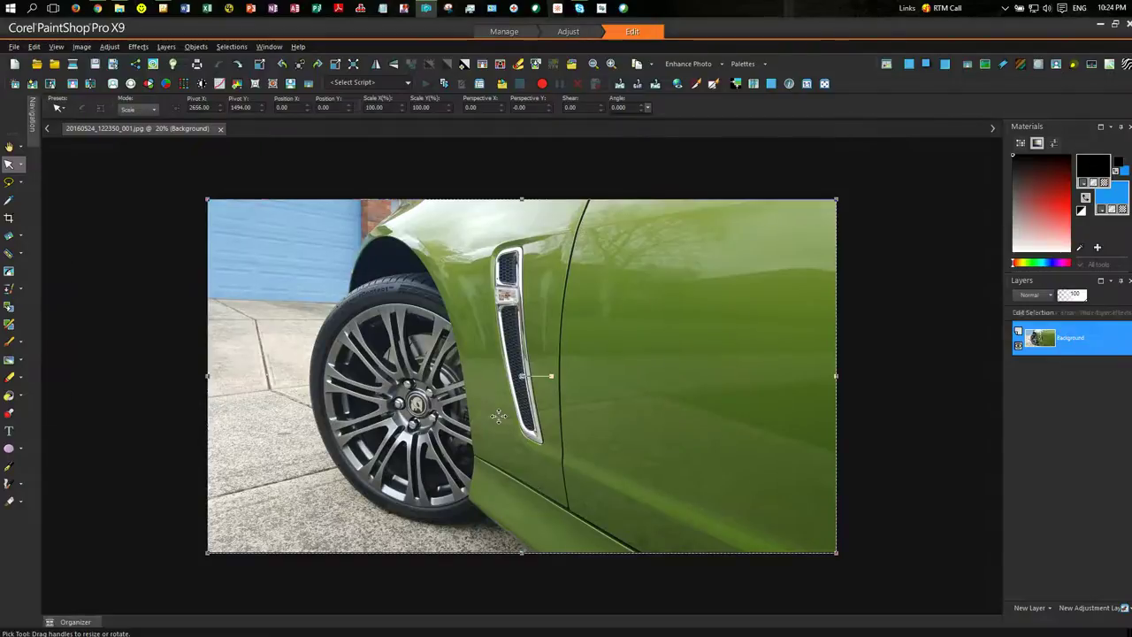
pyautogui.click(14, 46)
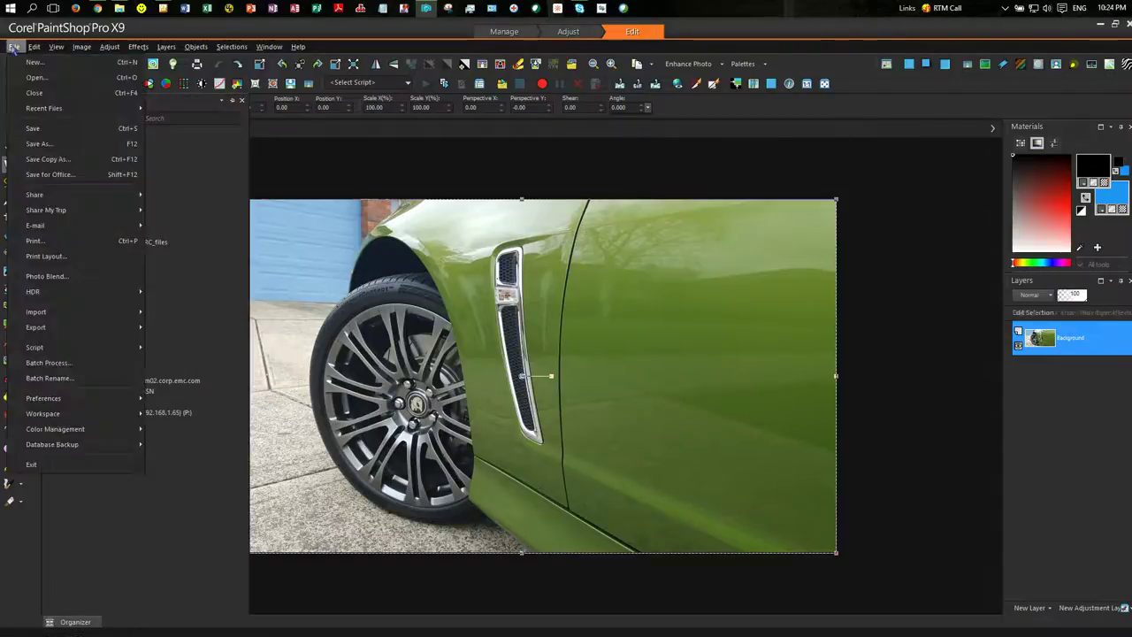
pyautogui.moveTo(48, 350)
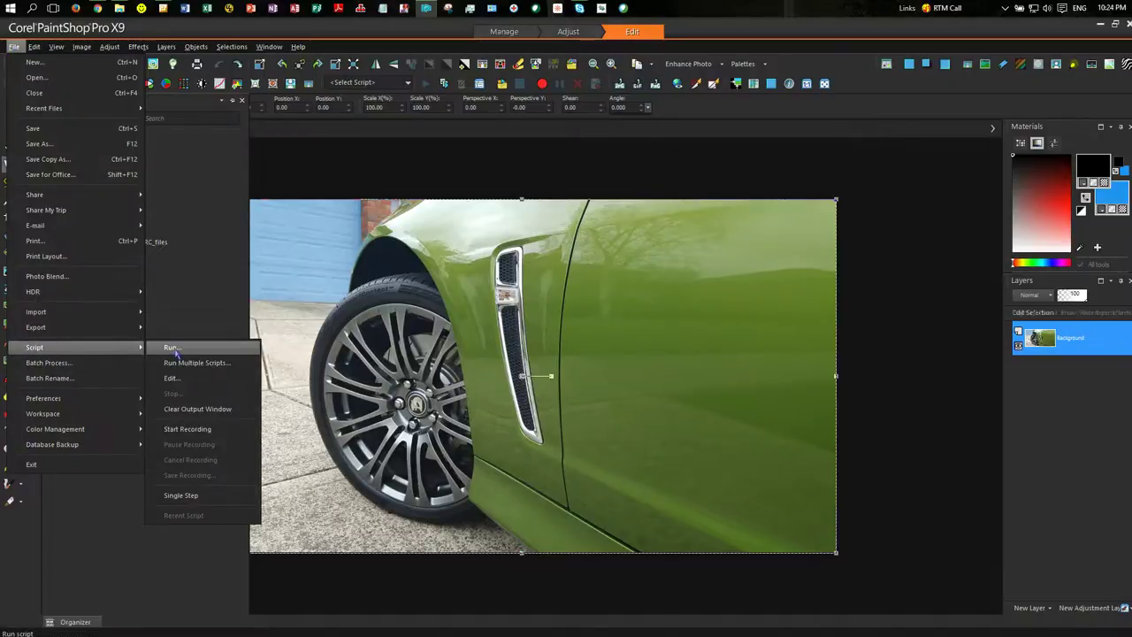
pyautogui.click(172, 348)
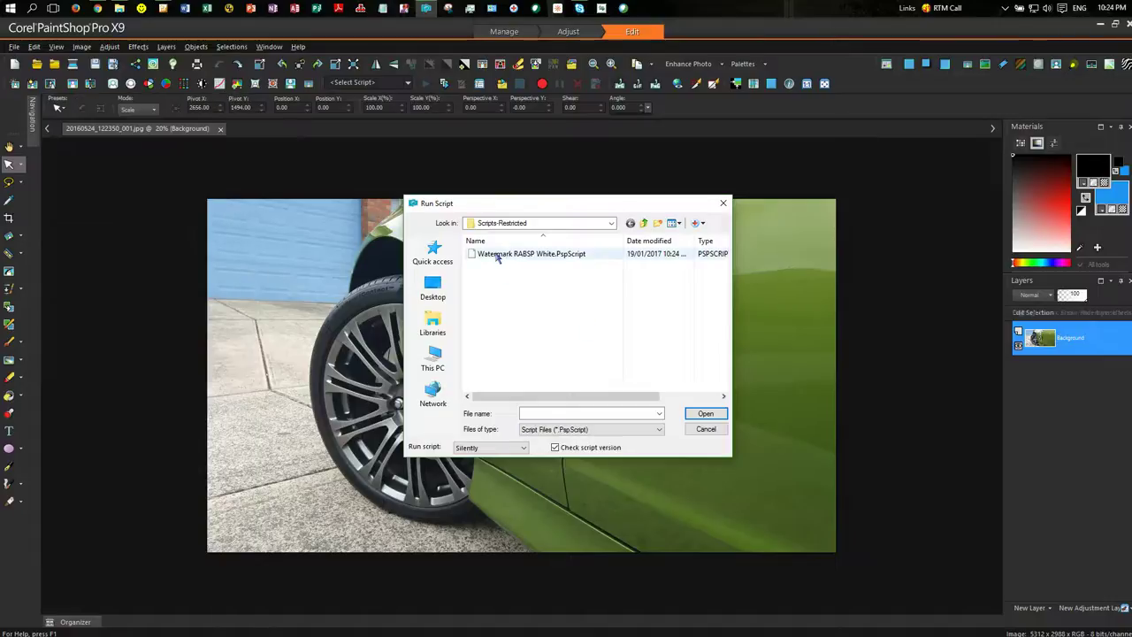
pyautogui.click(498, 255)
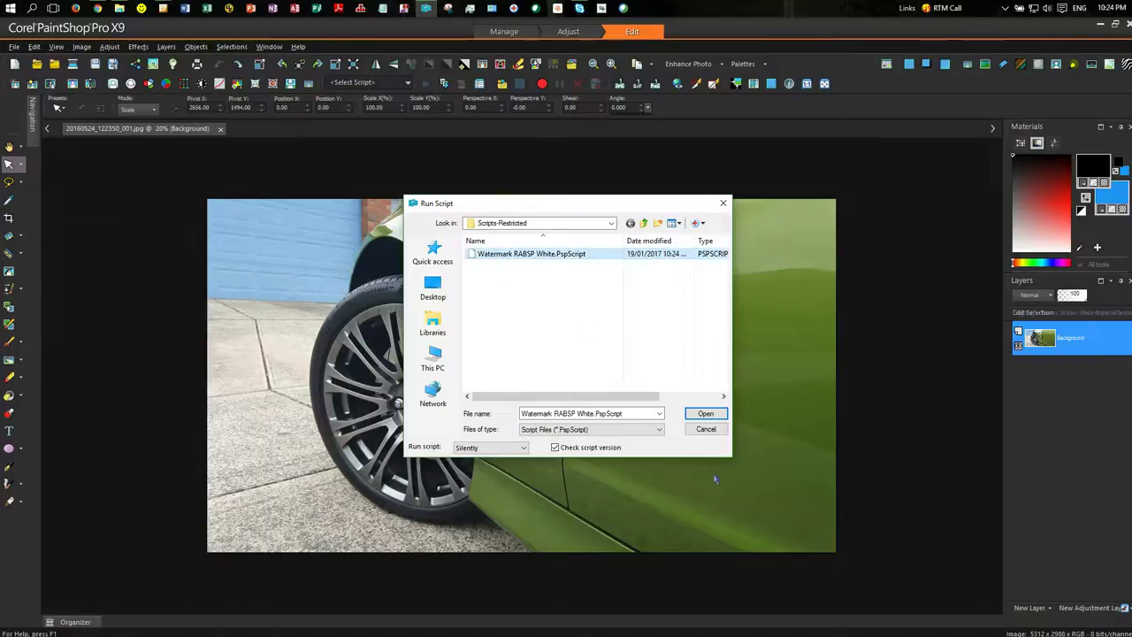
pyautogui.click(704, 413)
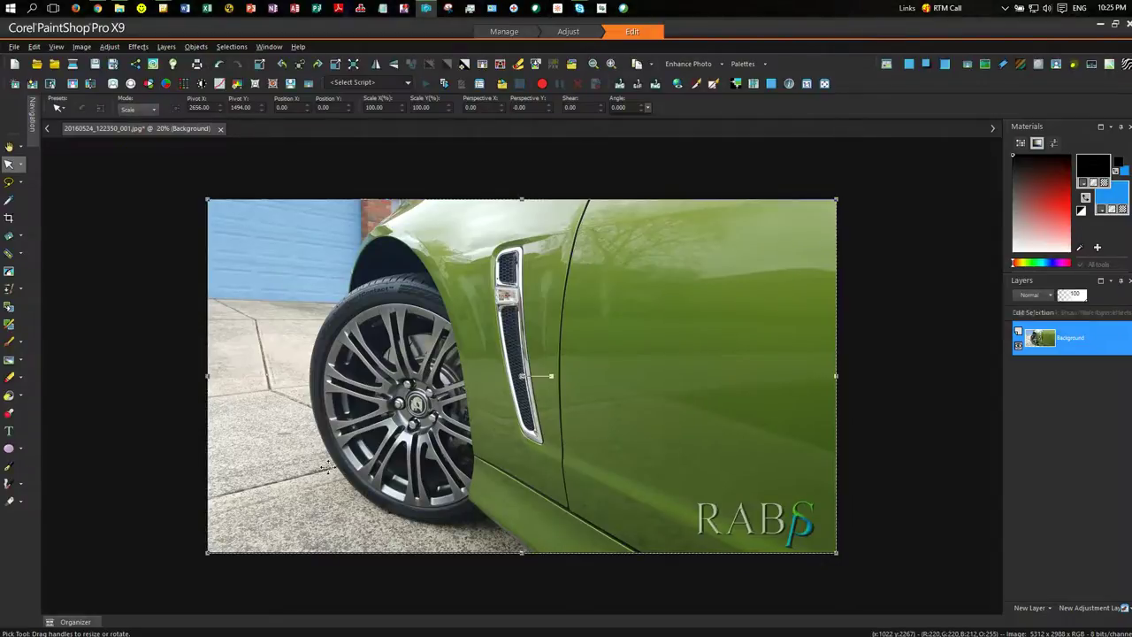
pyautogui.hotkey('ctrl', 'z')
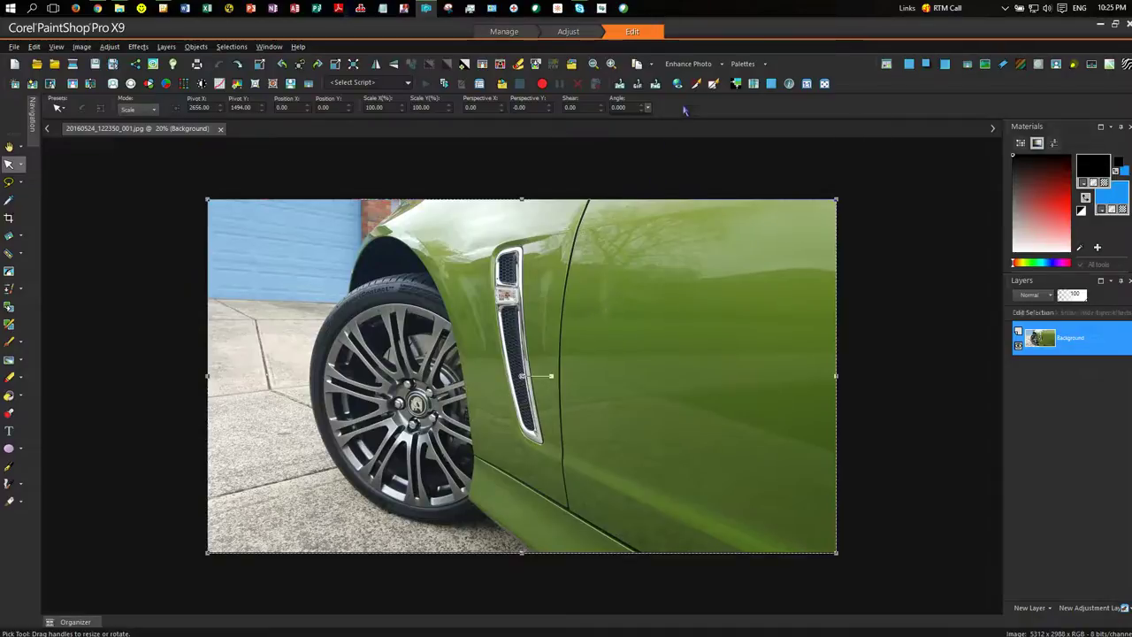
# In Customize's Scripts tab, bind the Watermark RABSP White script to the green bulb icon.
pyautogui.rightClick(684, 110)
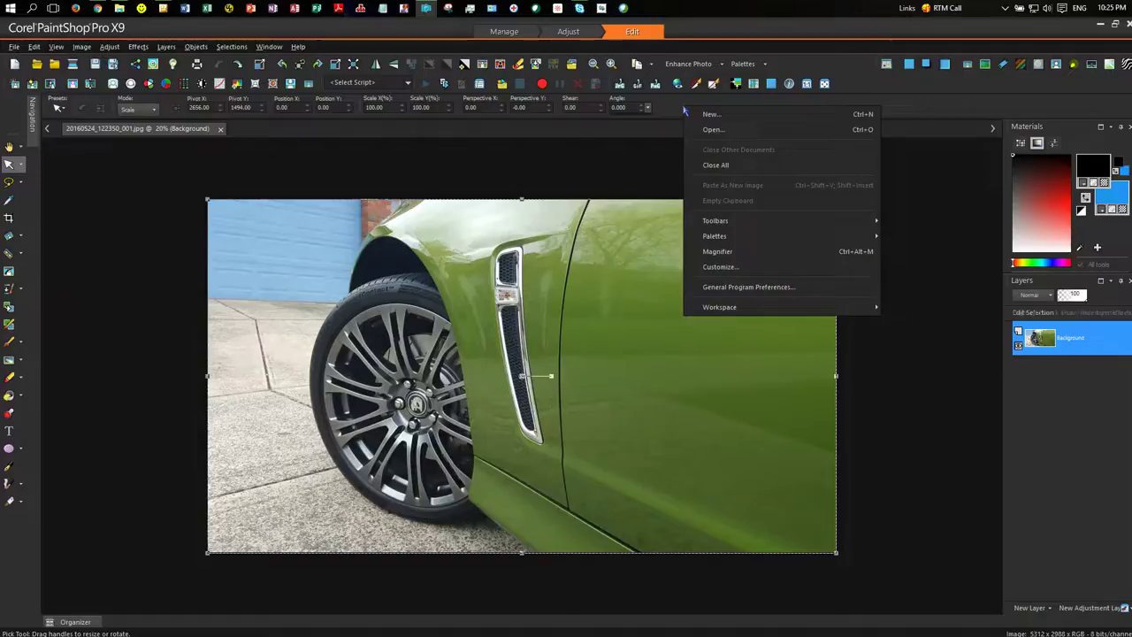
pyautogui.click(719, 266)
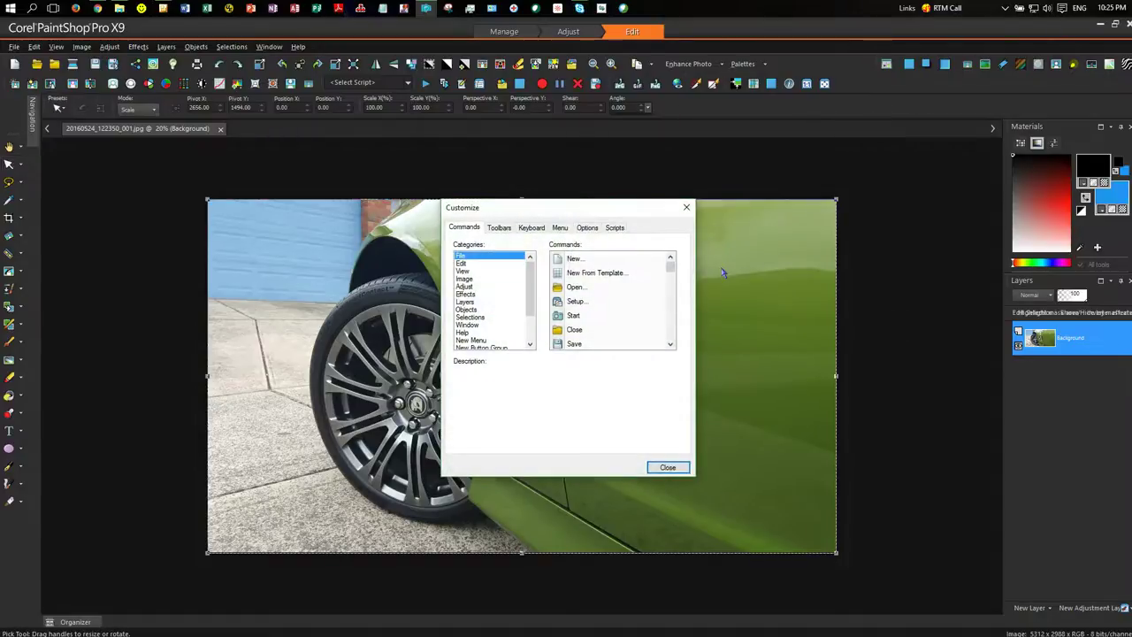
pyautogui.click(614, 227)
pyautogui.click(619, 257)
pyautogui.moveTo(586, 323); pyautogui.dragTo(587, 453)
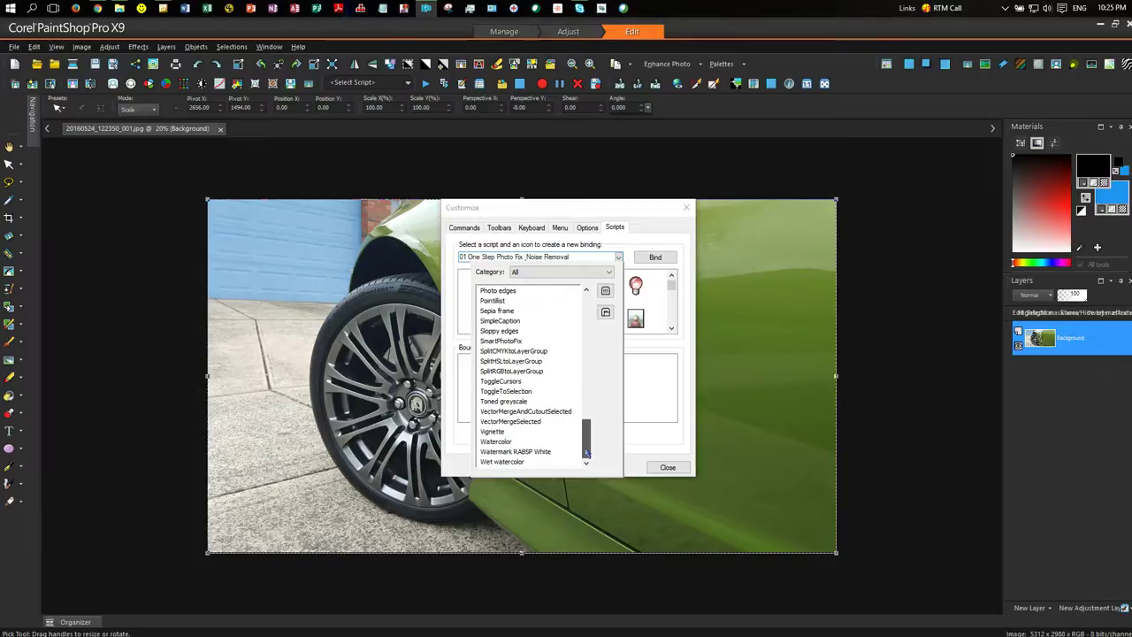
pyautogui.click(505, 452)
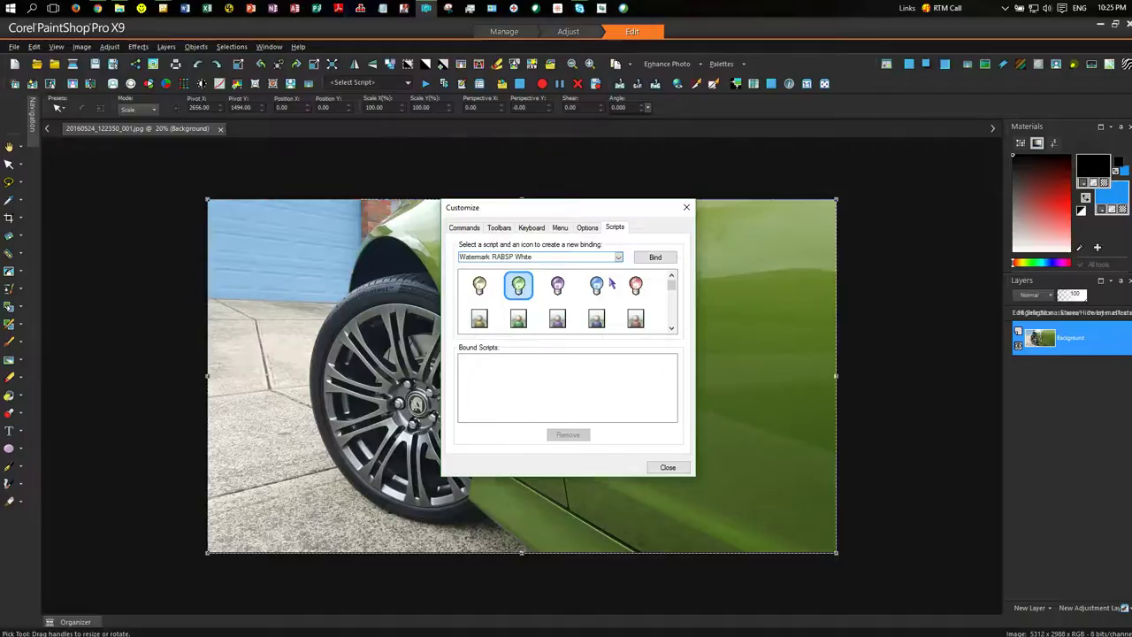
pyautogui.click(654, 259)
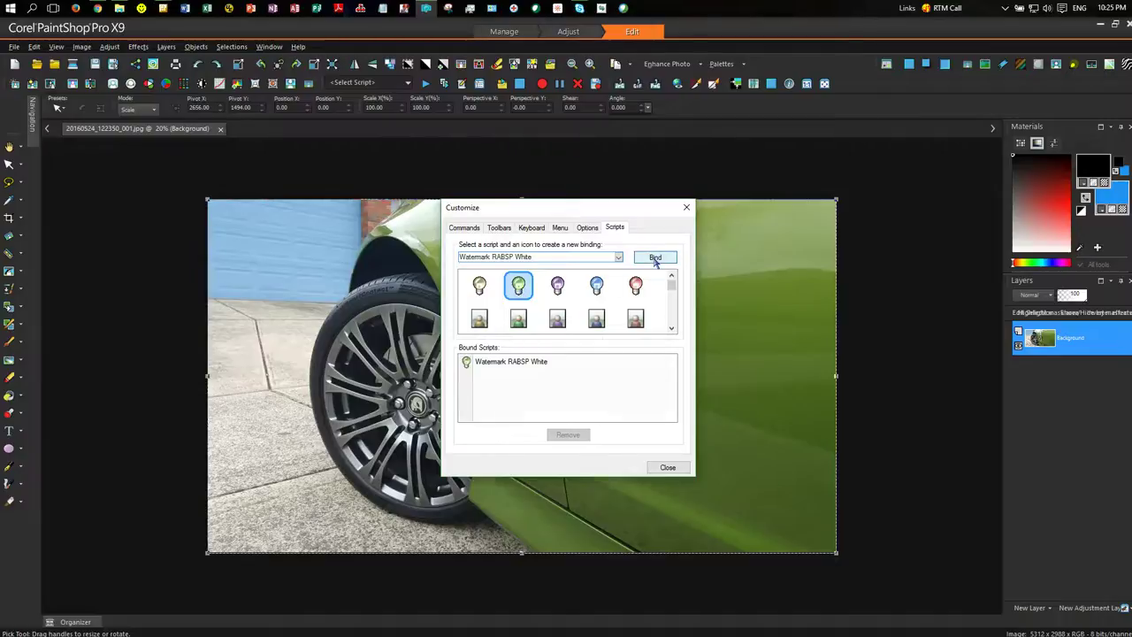
# Drag the bound watermark script button onto the toolbar and close Customize.
pyautogui.click(494, 366)
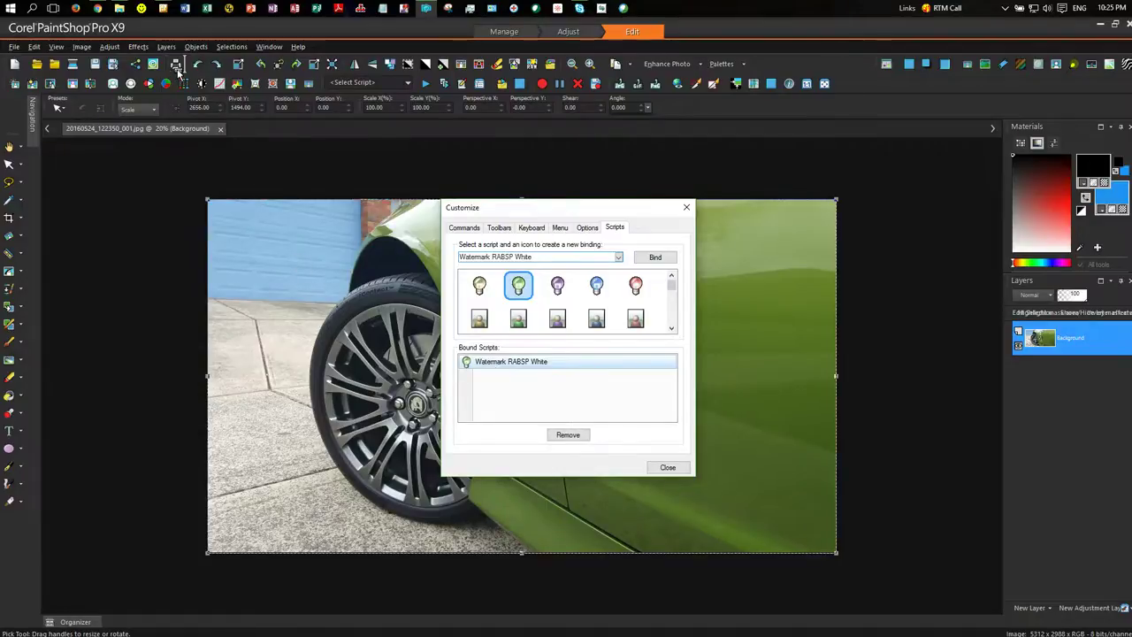
pyautogui.moveTo(178, 74); pyautogui.dragTo(188, 68)
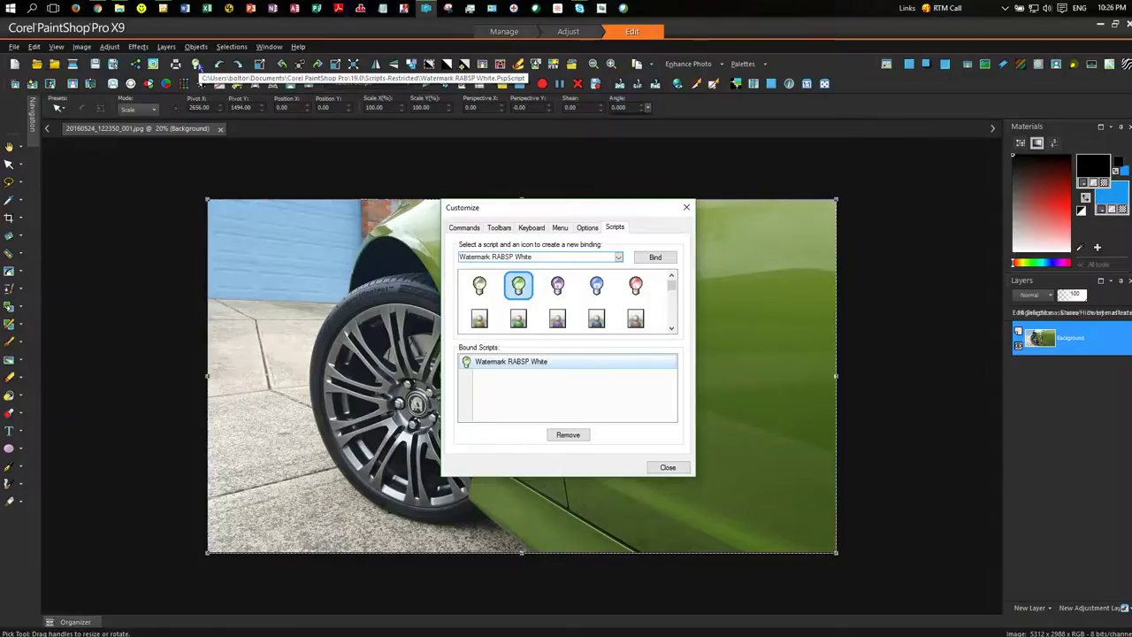
pyautogui.click(686, 469)
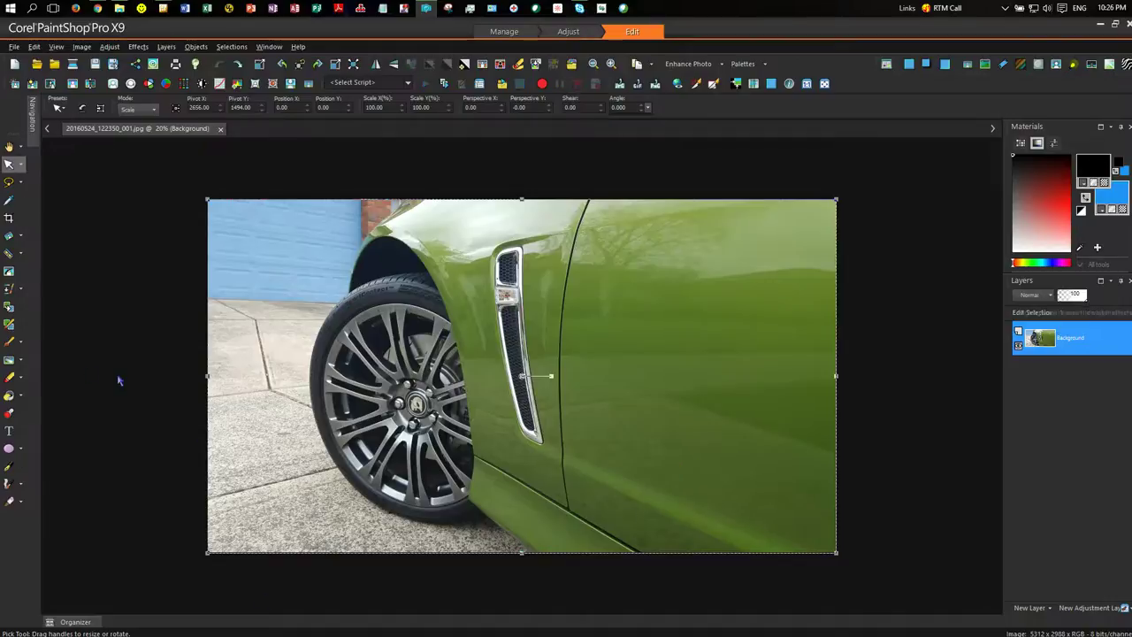
# Close the green car photo and open the SENATOR photo from the thumbnail strip.
pyautogui.click(221, 130)
pyautogui.click(89, 623)
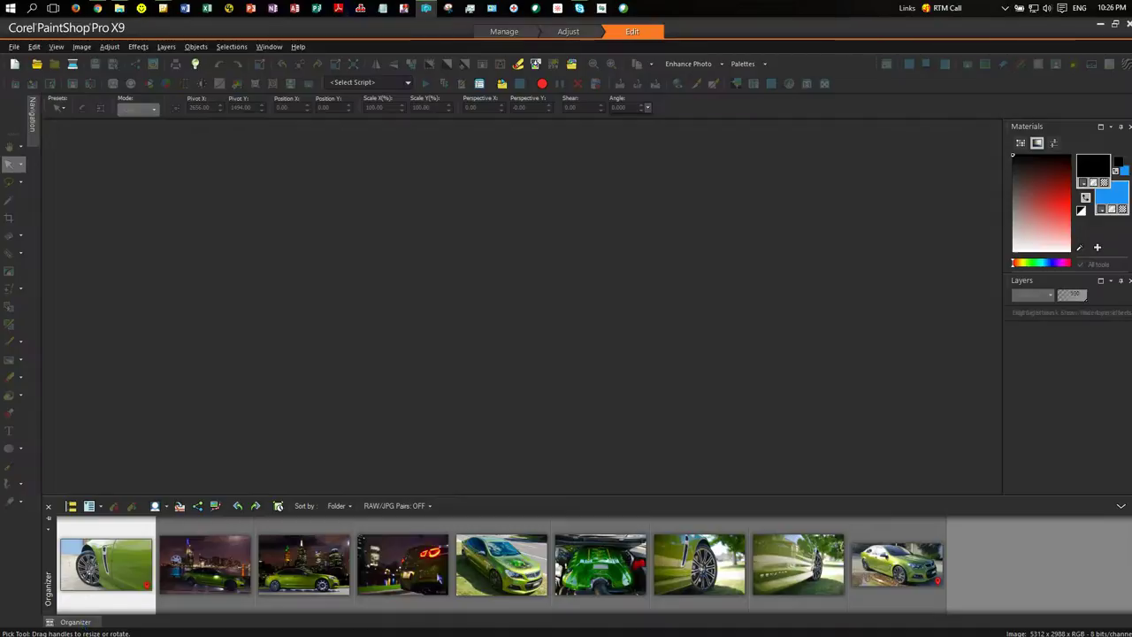
pyautogui.doubleClick(799, 570)
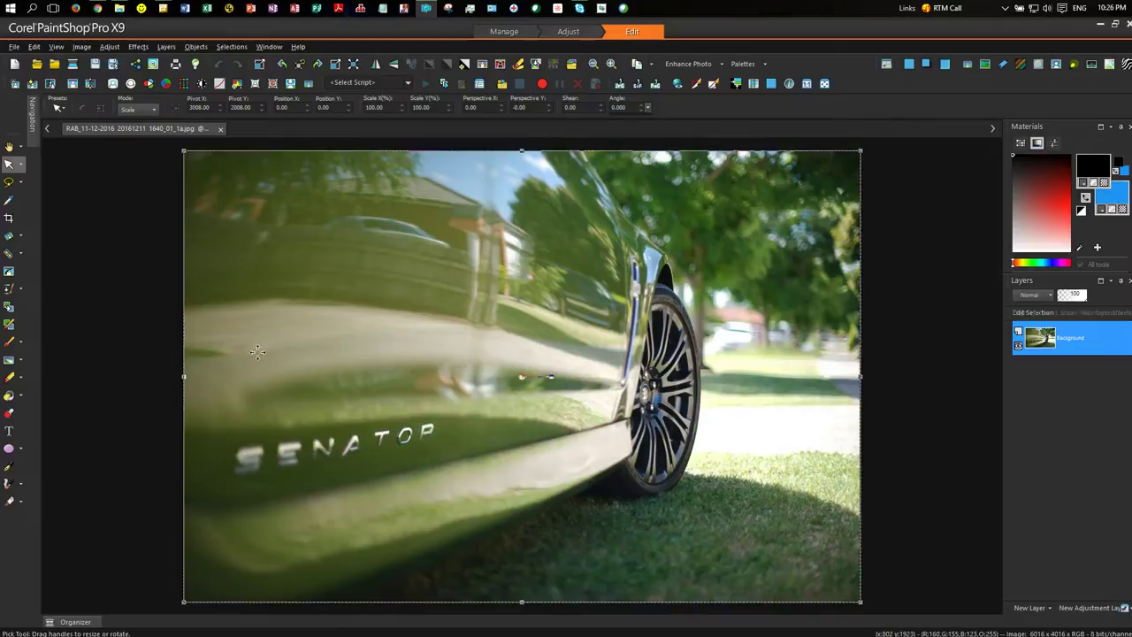
# Apply the new watermark button to SENATOR, undo it, close the photo, and reshow the thumbnails.
pyautogui.click(196, 65)
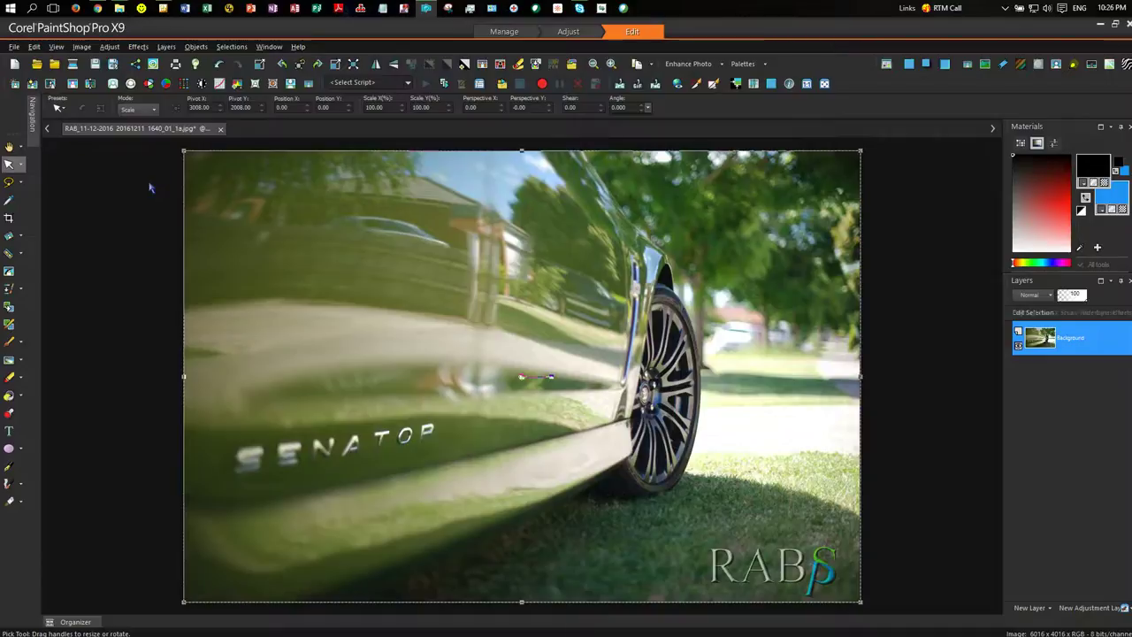
pyautogui.hotkey('ctrl', 'z')
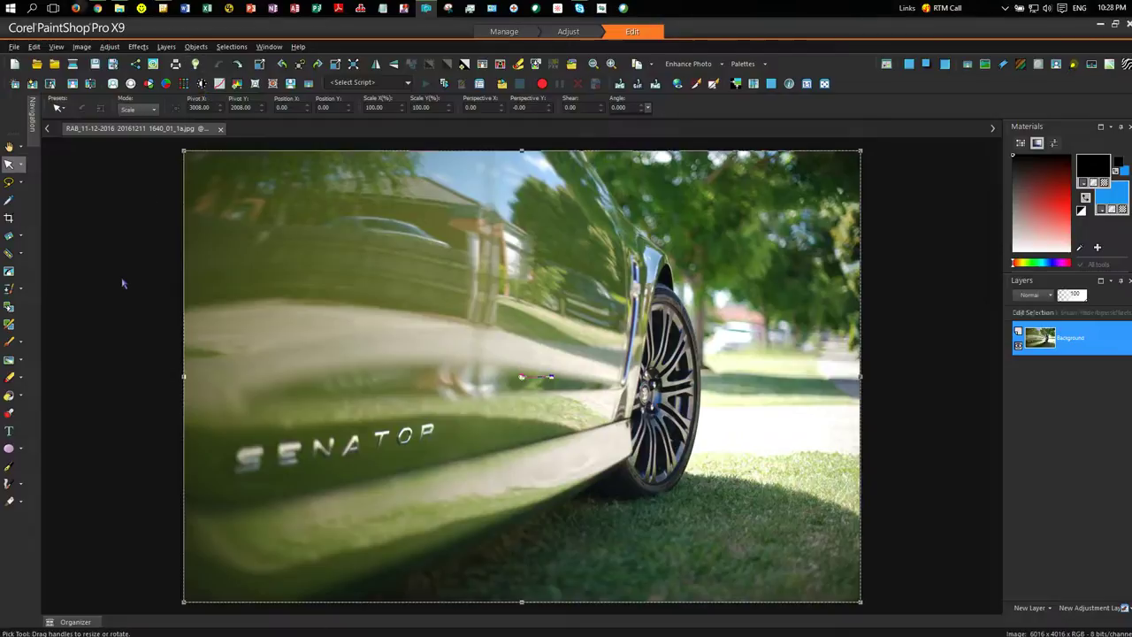
pyautogui.click(221, 129)
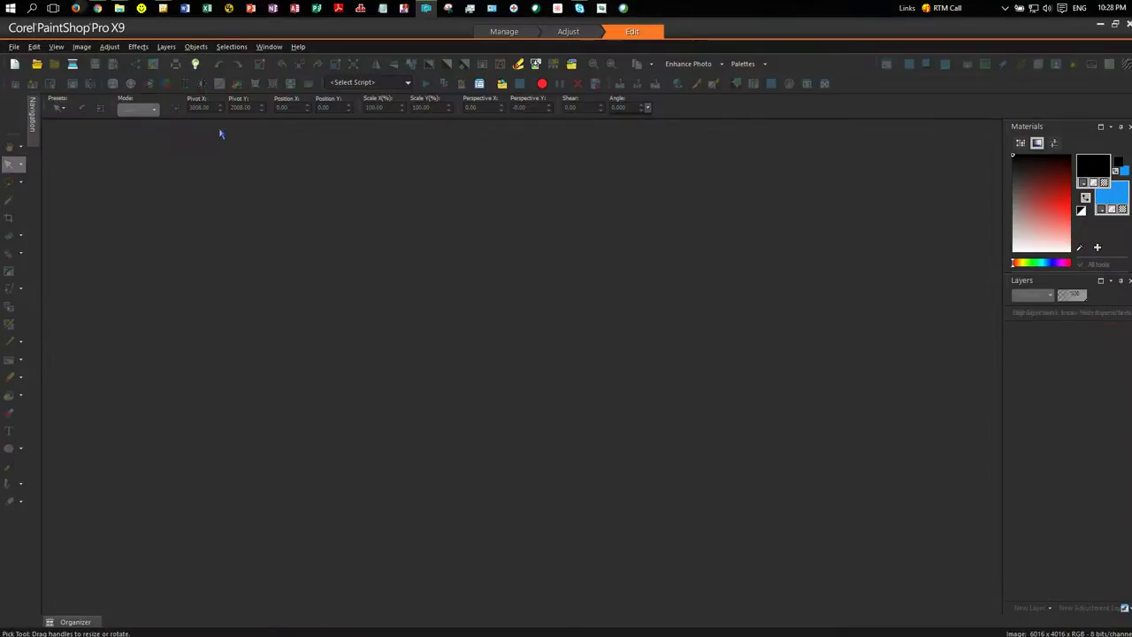
pyautogui.click(71, 622)
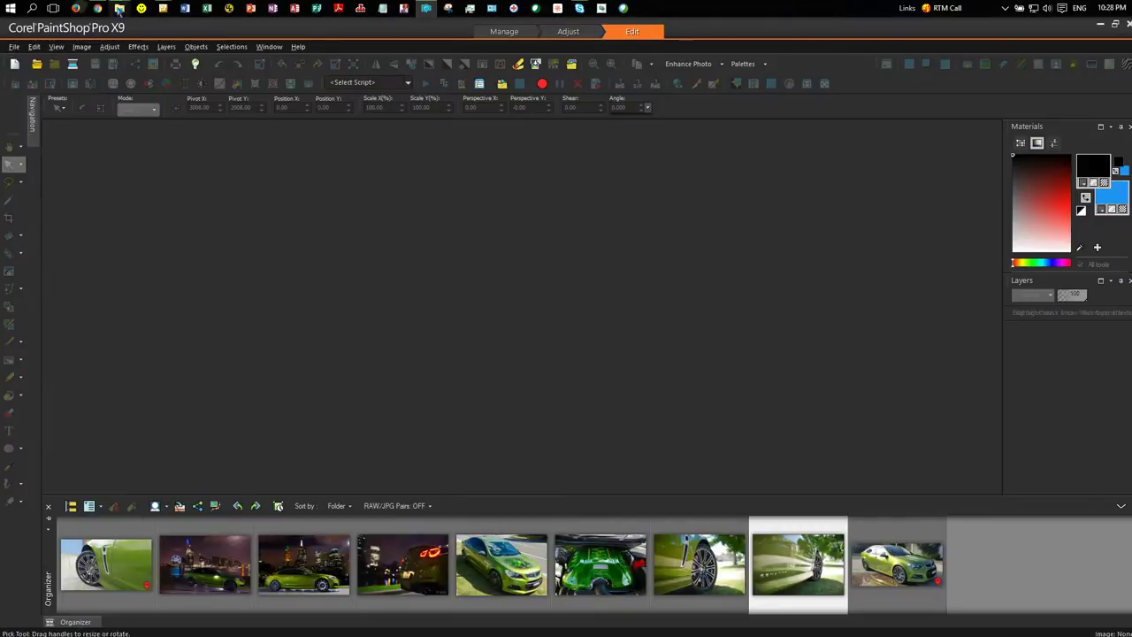
pyautogui.moveTo(121, 11)
pyautogui.click(189, 83)
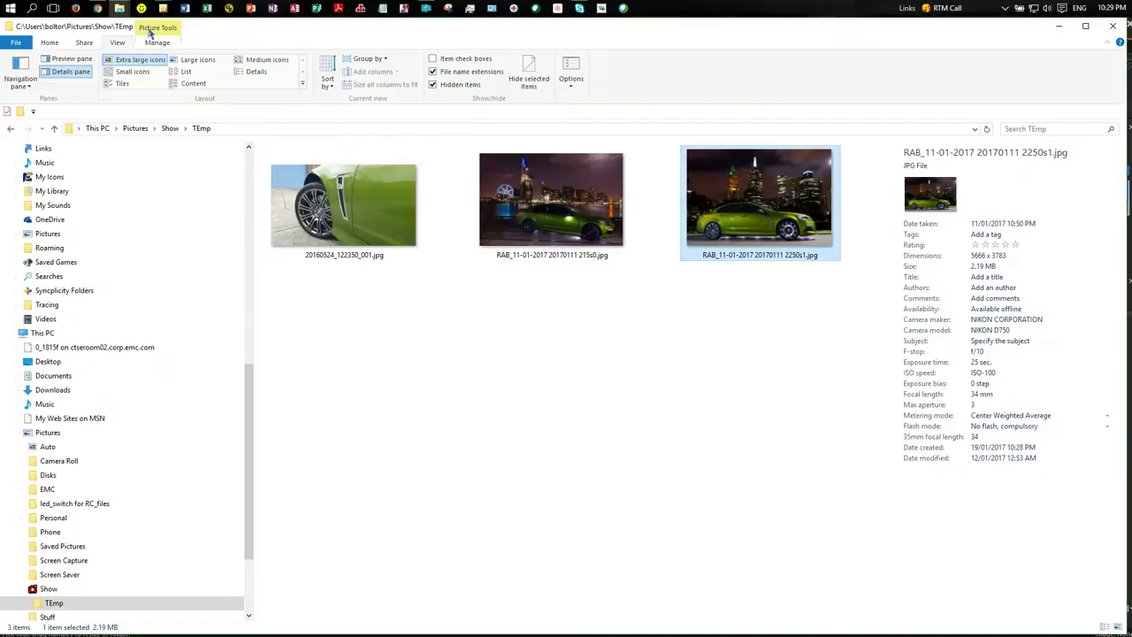
pyautogui.click(1059, 27)
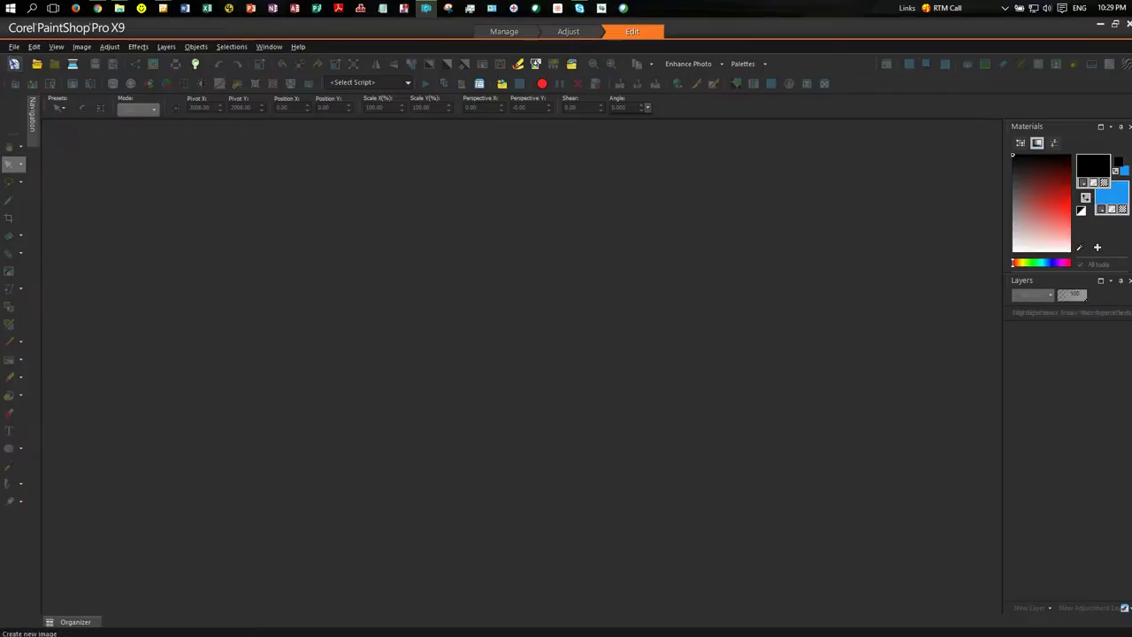
# Open the Batch Process dialog from the File menu.
pyautogui.click(14, 47)
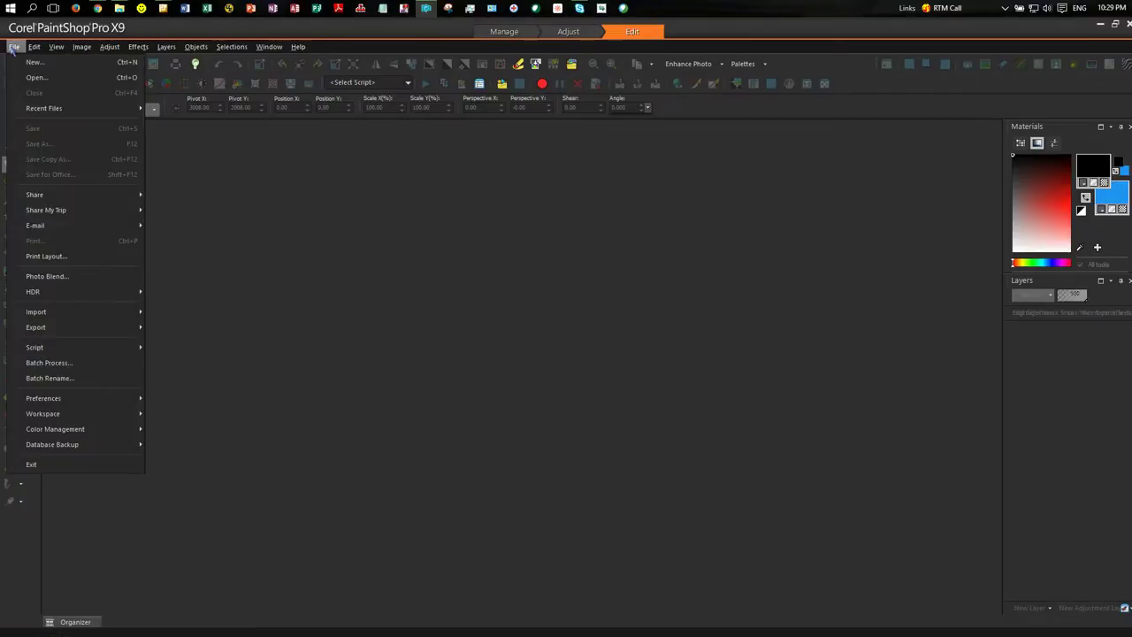
pyautogui.moveTo(31, 298)
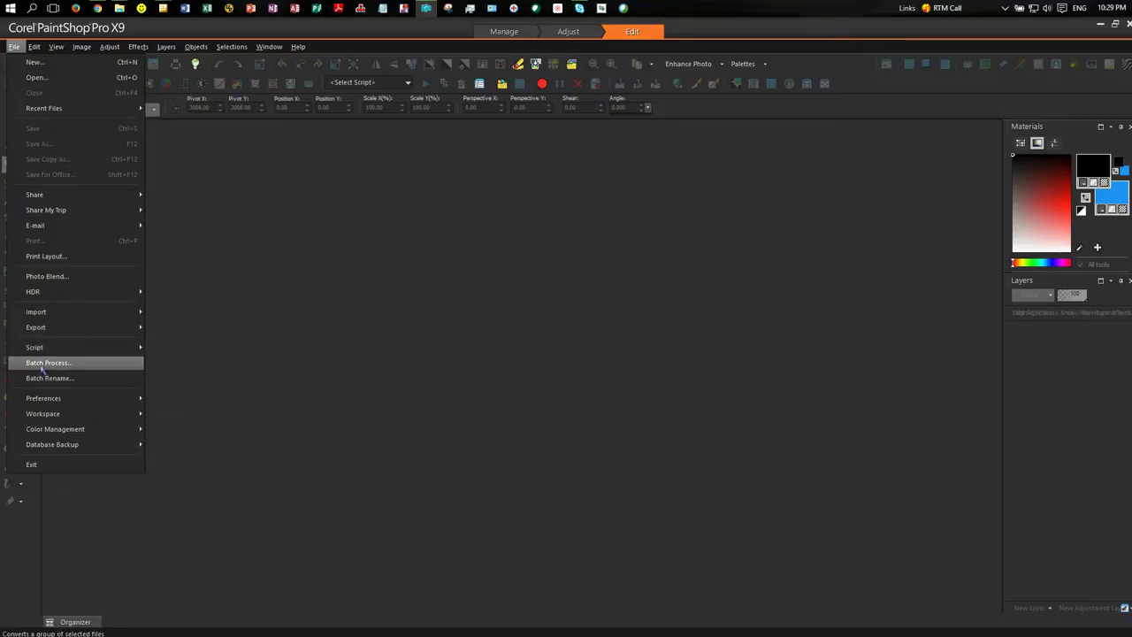
pyautogui.click(41, 364)
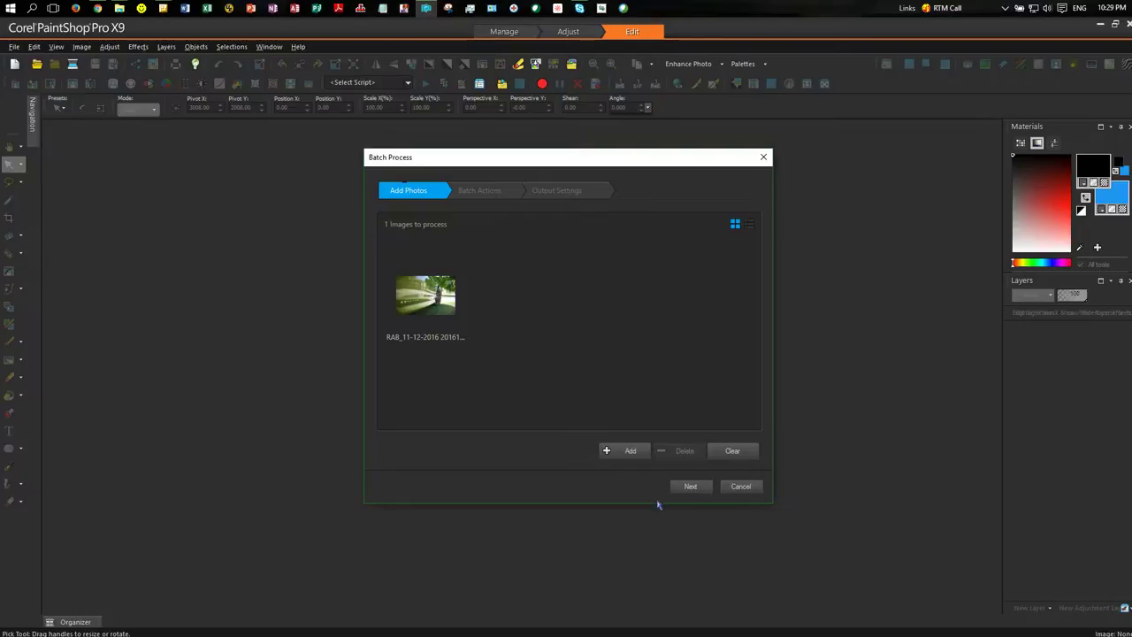
# Add all three photos from Pictures\Show\TEmp to the batch and remove the first thumbnail.
pyautogui.click(619, 453)
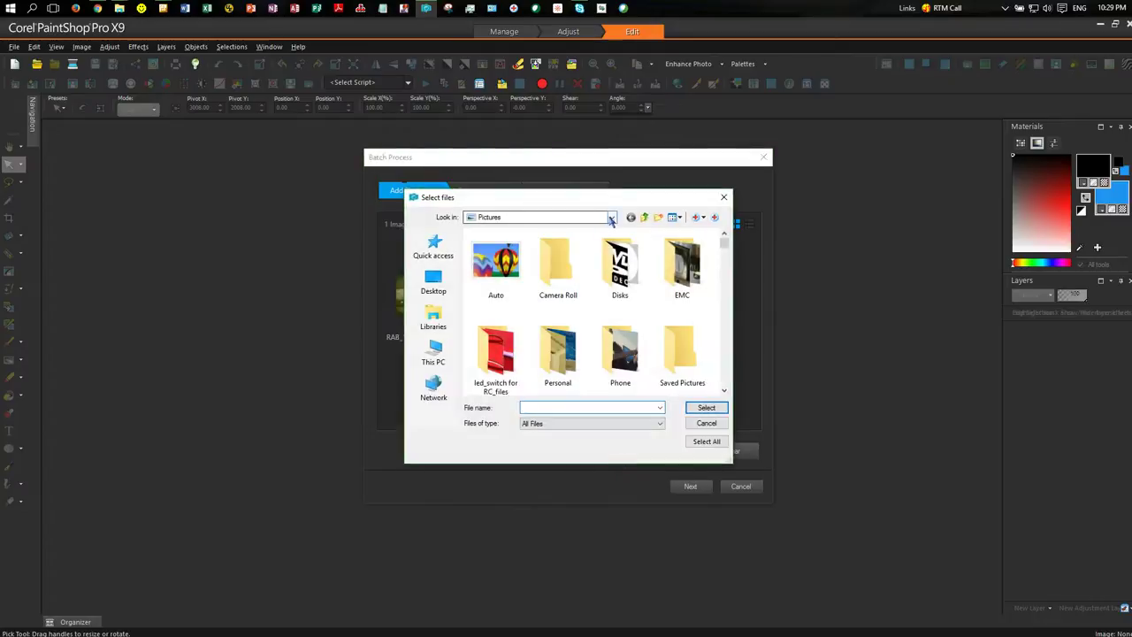
pyautogui.scroll(-1, 531, 345)
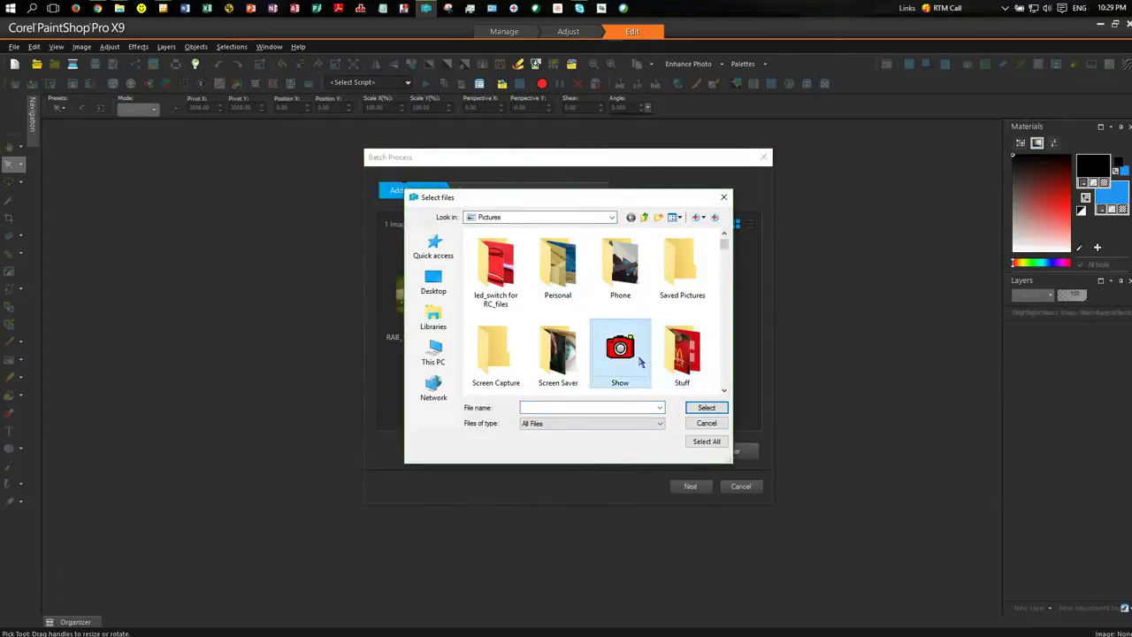
pyautogui.doubleClick(640, 361)
pyautogui.doubleClick(493, 270)
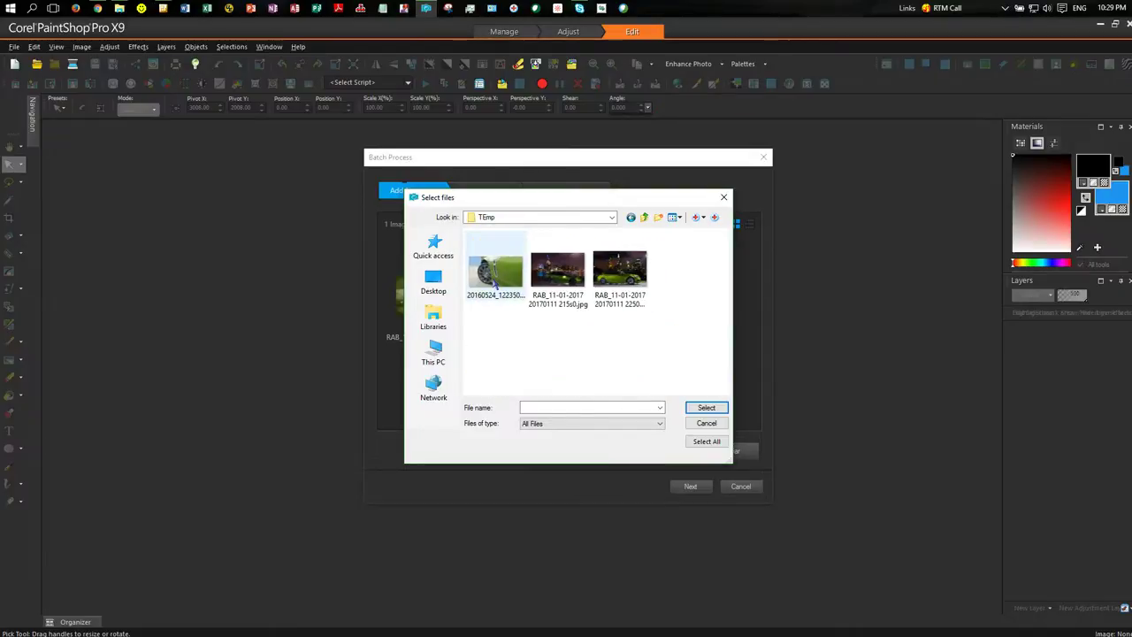
pyautogui.click(495, 281)
pyautogui.keyDown('shift'); pyautogui.click(623, 281); pyautogui.keyUp('shift')
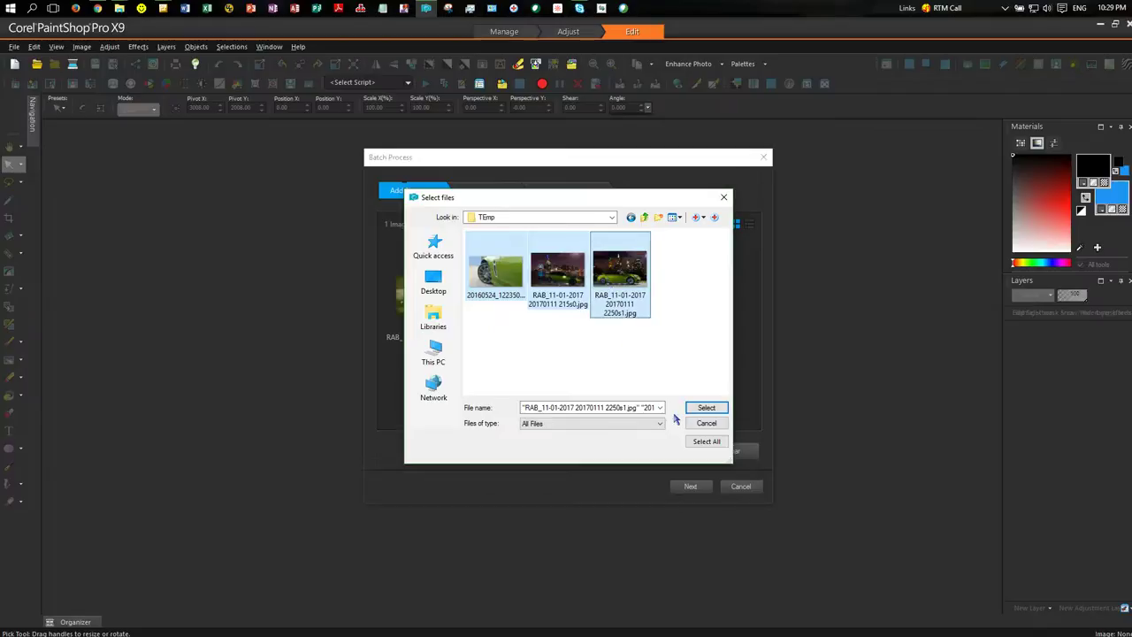
pyautogui.click(707, 407)
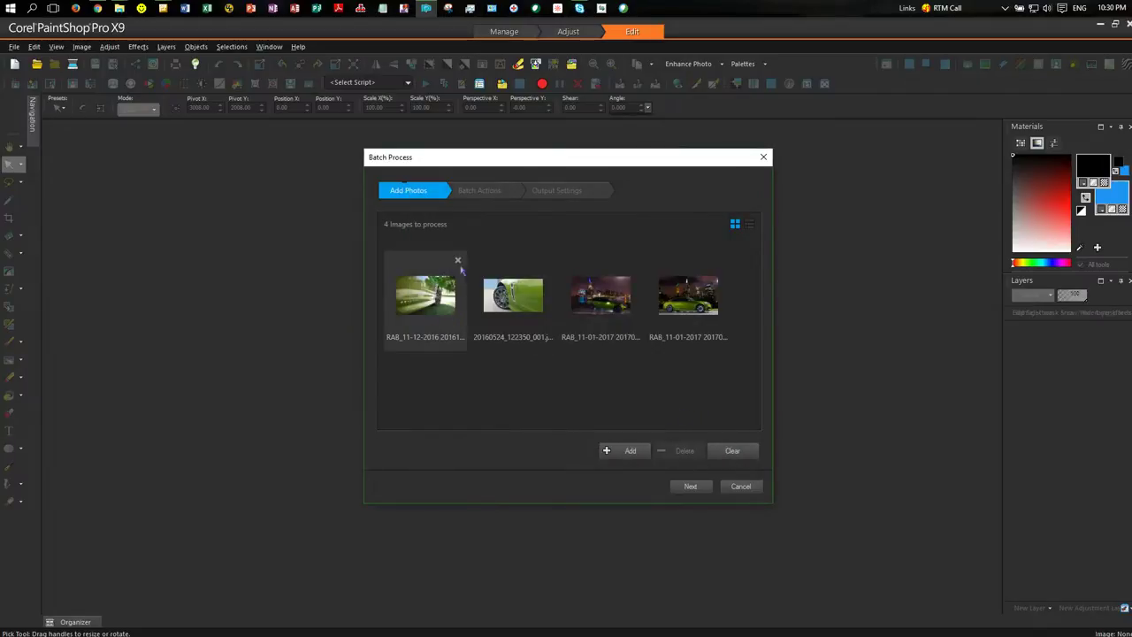
pyautogui.click(458, 261)
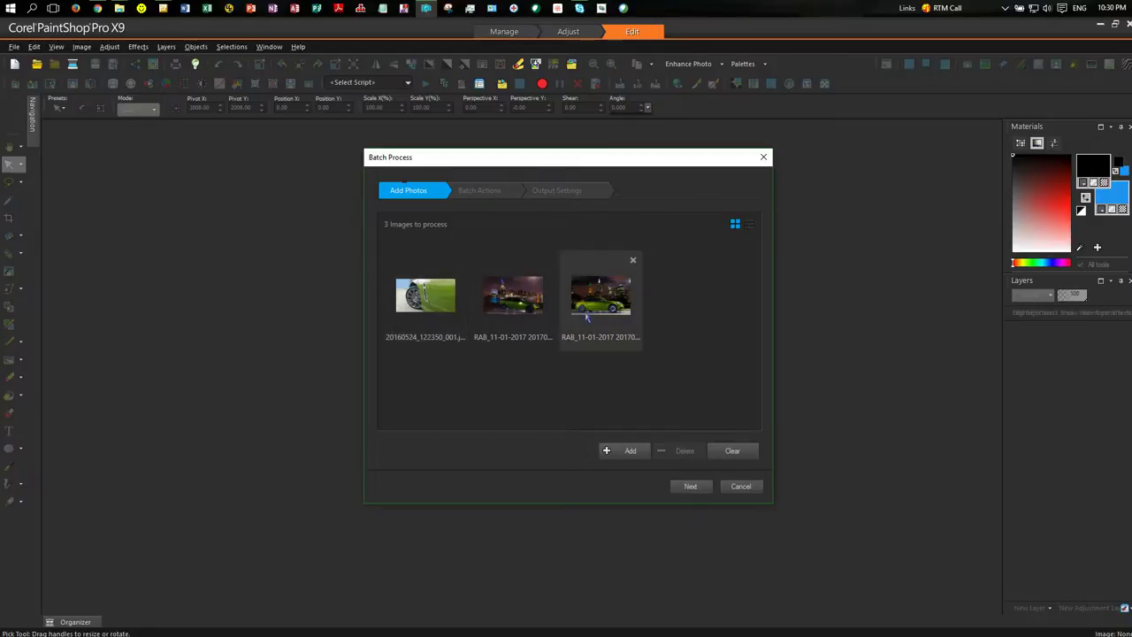
# Apply the Watermark RABSP White script as the batch action.
pyautogui.click(487, 193)
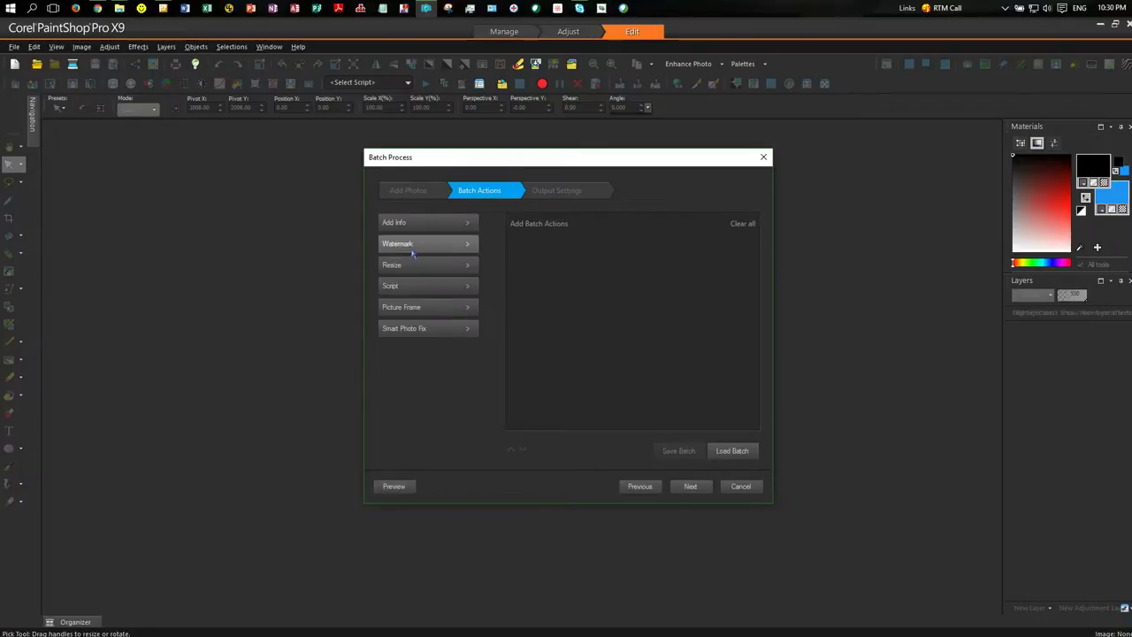
pyautogui.click(469, 287)
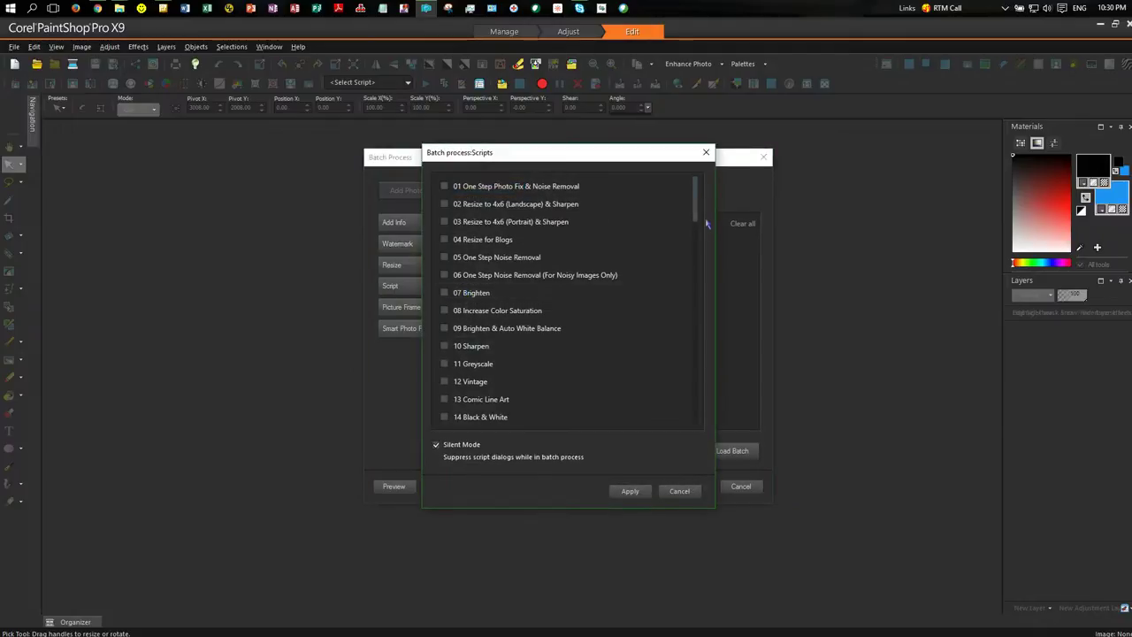
pyautogui.moveTo(694, 210); pyautogui.dragTo(695, 417)
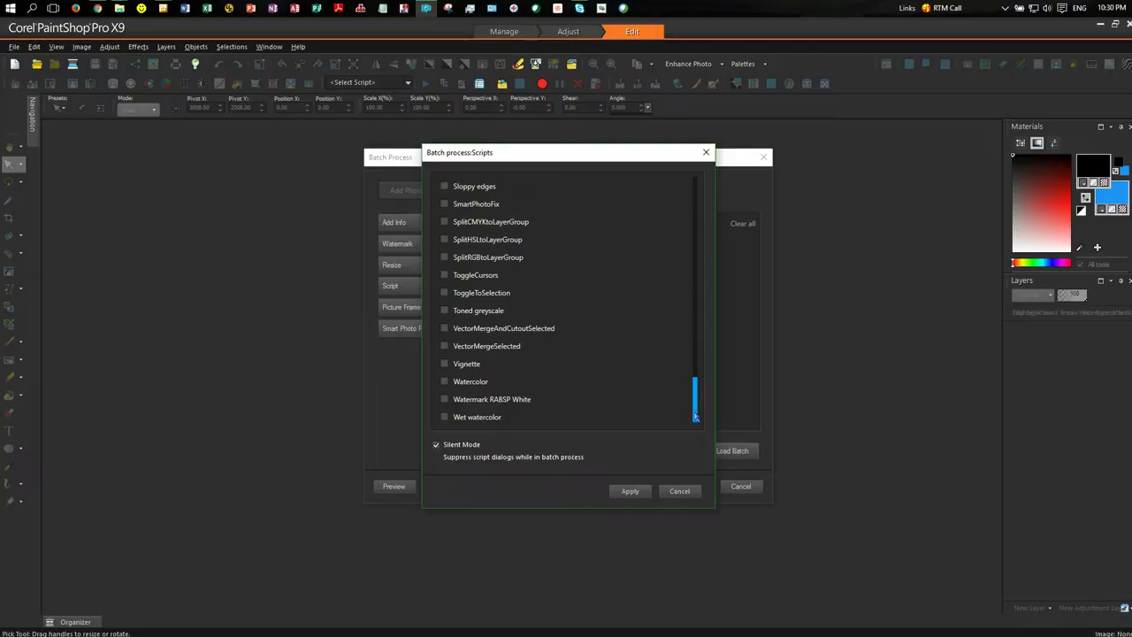
pyautogui.click(445, 399)
pyautogui.click(630, 490)
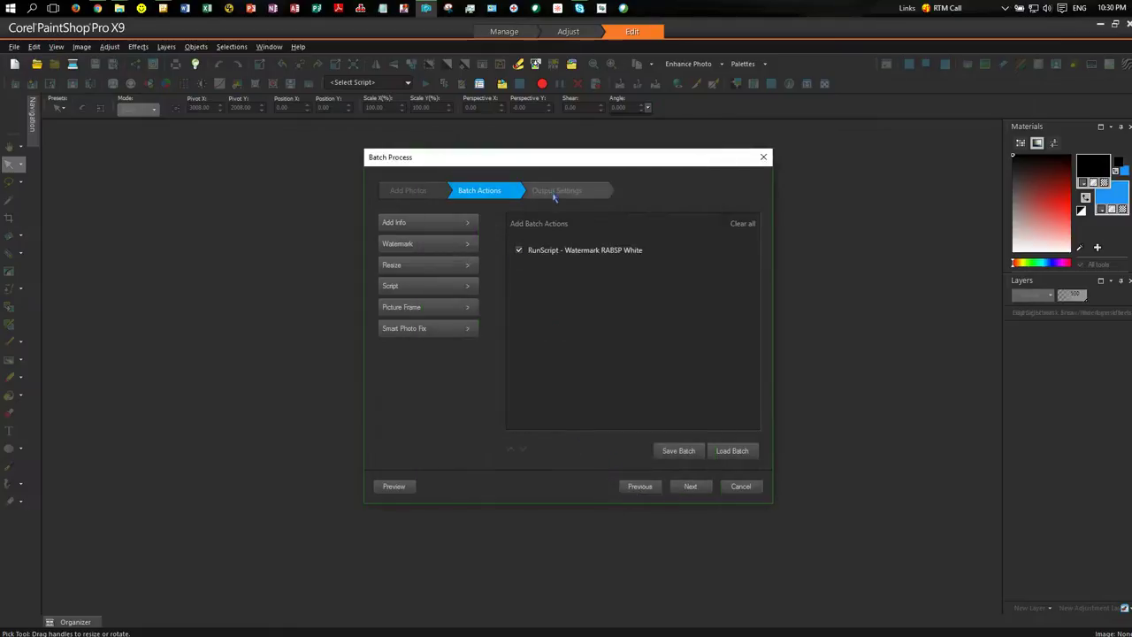
pyautogui.click(554, 193)
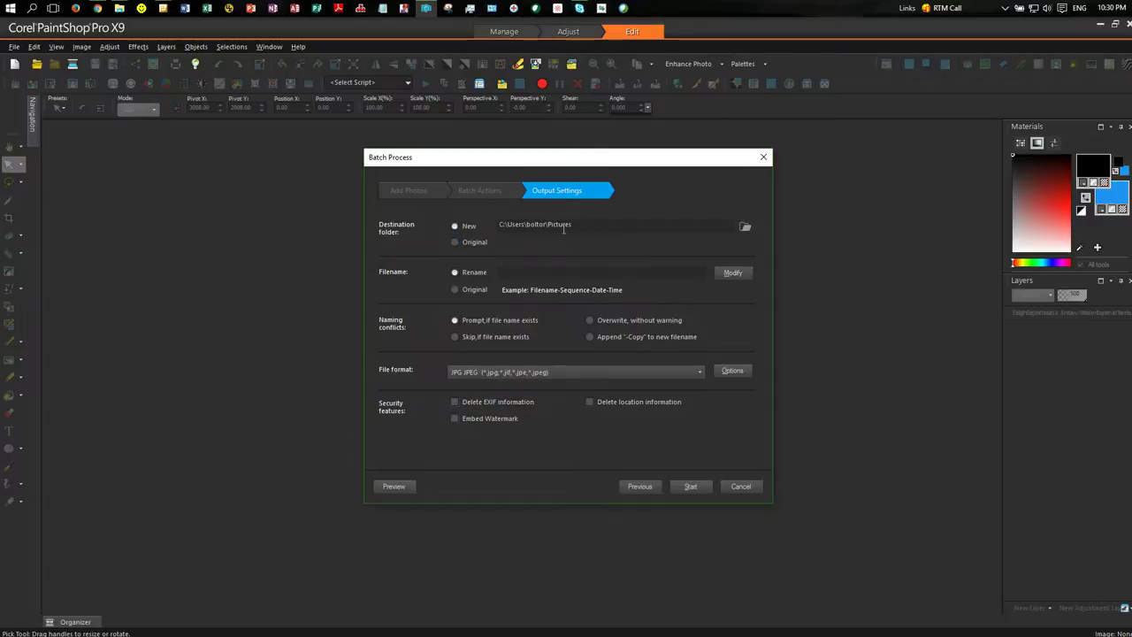
# Set the batch output destination to Pictures\Show\TEmp.
pyautogui.click(746, 228)
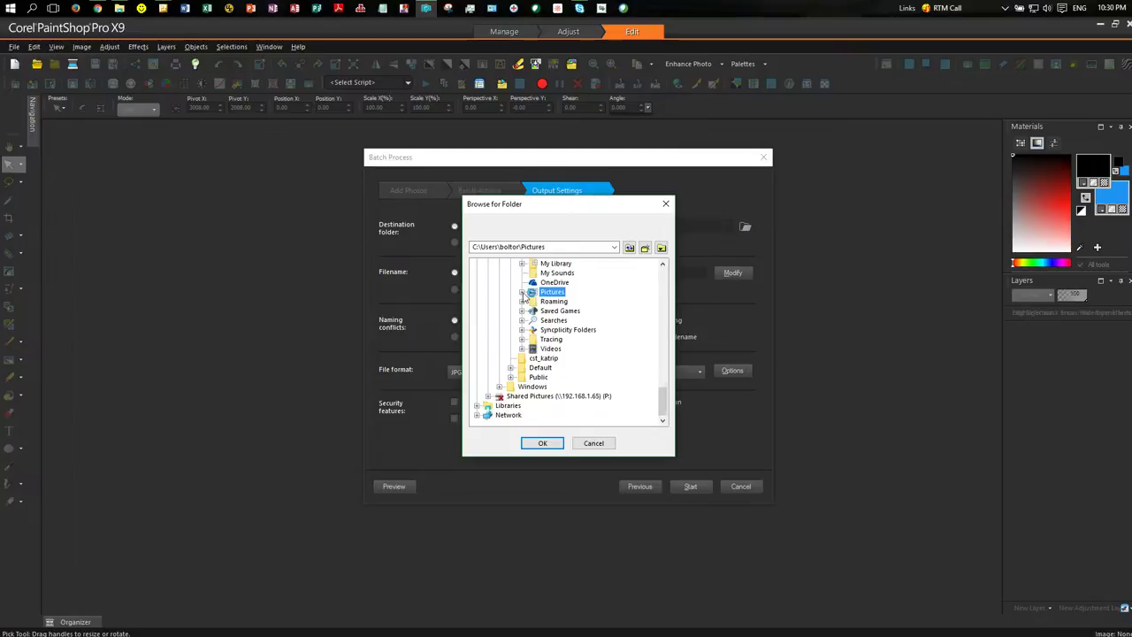
pyautogui.click(523, 292)
pyautogui.click(533, 397)
pyautogui.click(569, 405)
pyautogui.click(542, 443)
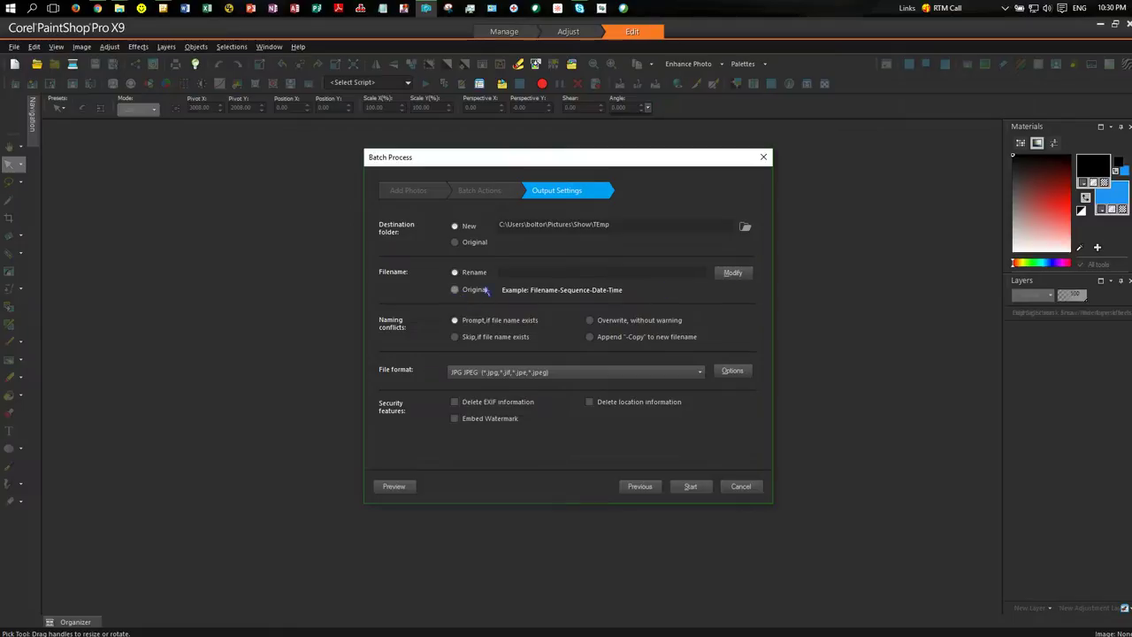
# Change the output filename format to Document Name, Date and Time.
pyautogui.click(737, 274)
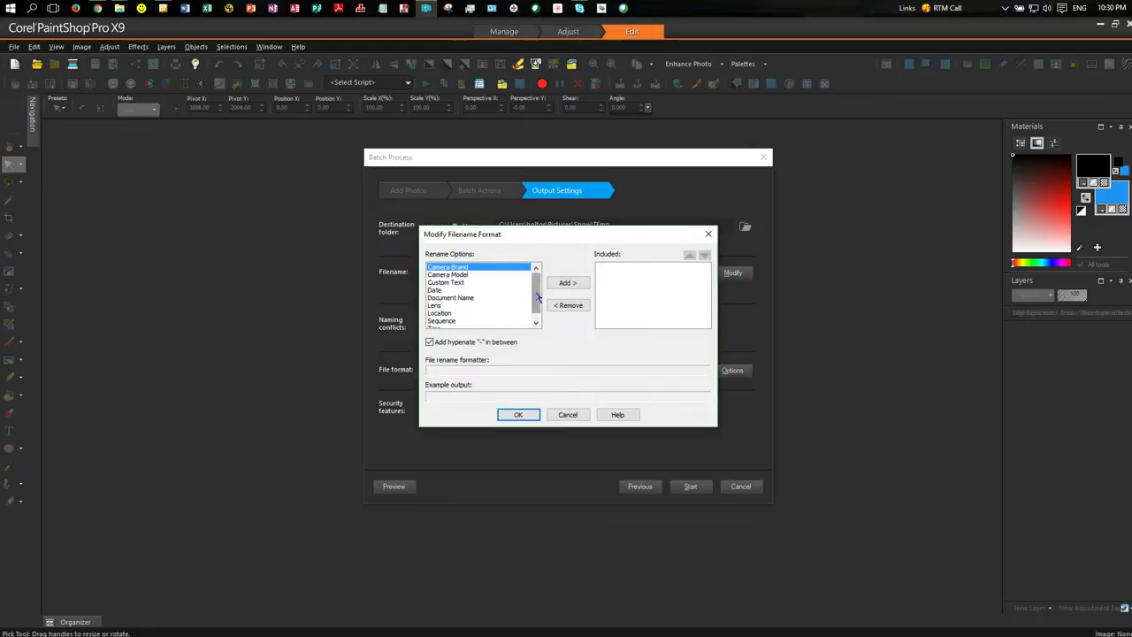
pyautogui.scroll(-1, 536, 303)
pyautogui.moveTo(537, 302); pyautogui.dragTo(537, 306)
pyautogui.scroll(1, 537, 302)
pyautogui.click(435, 290)
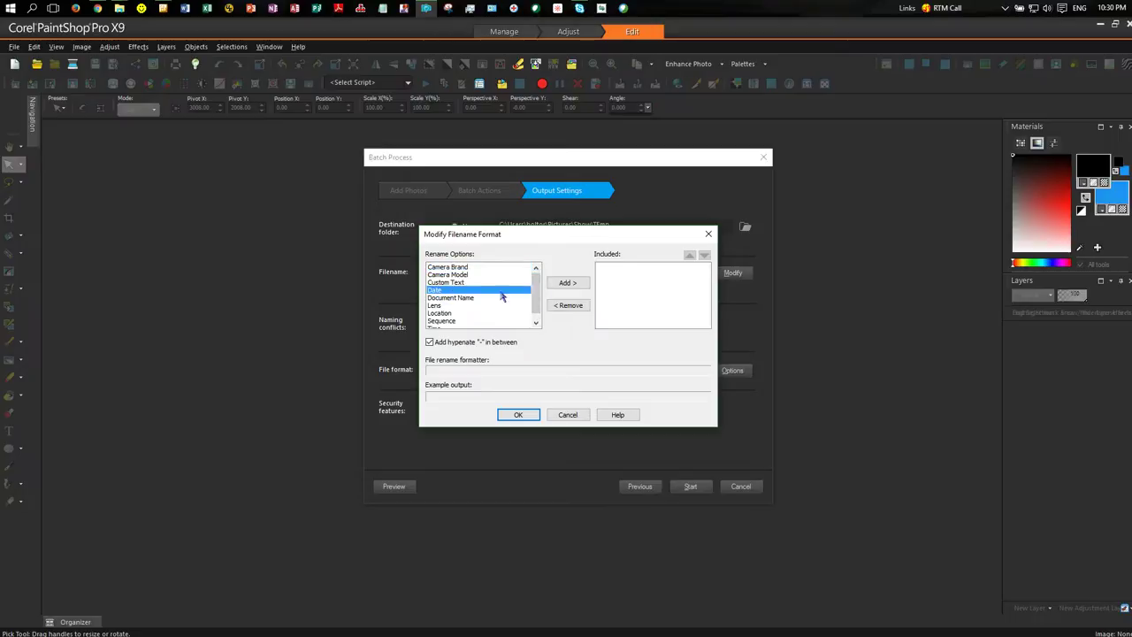
pyautogui.click(442, 298)
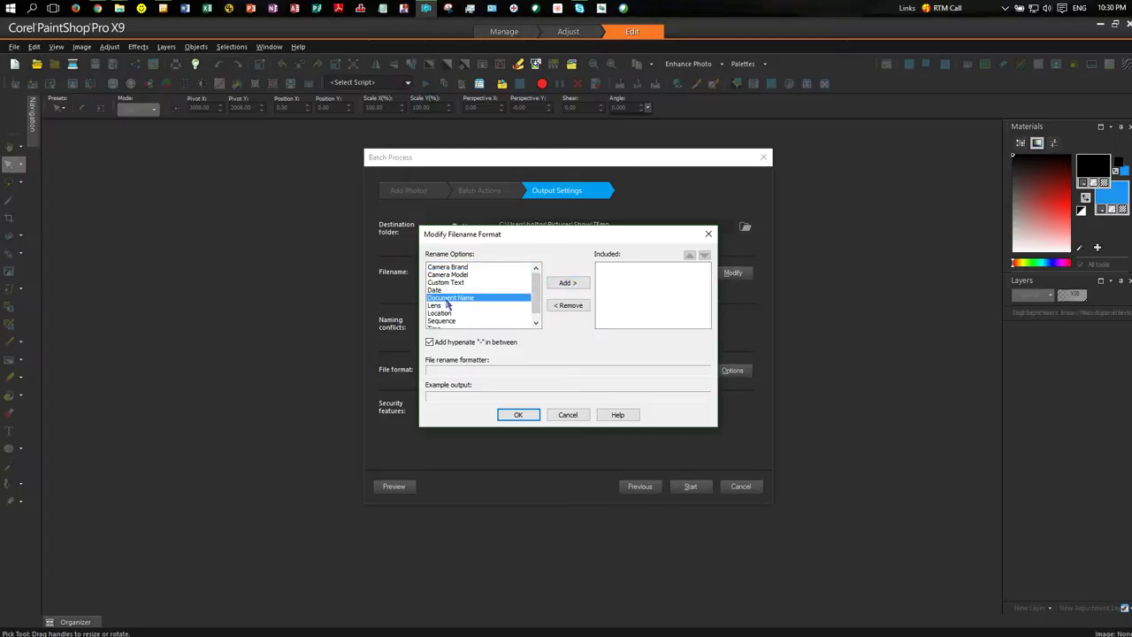
pyautogui.click(560, 286)
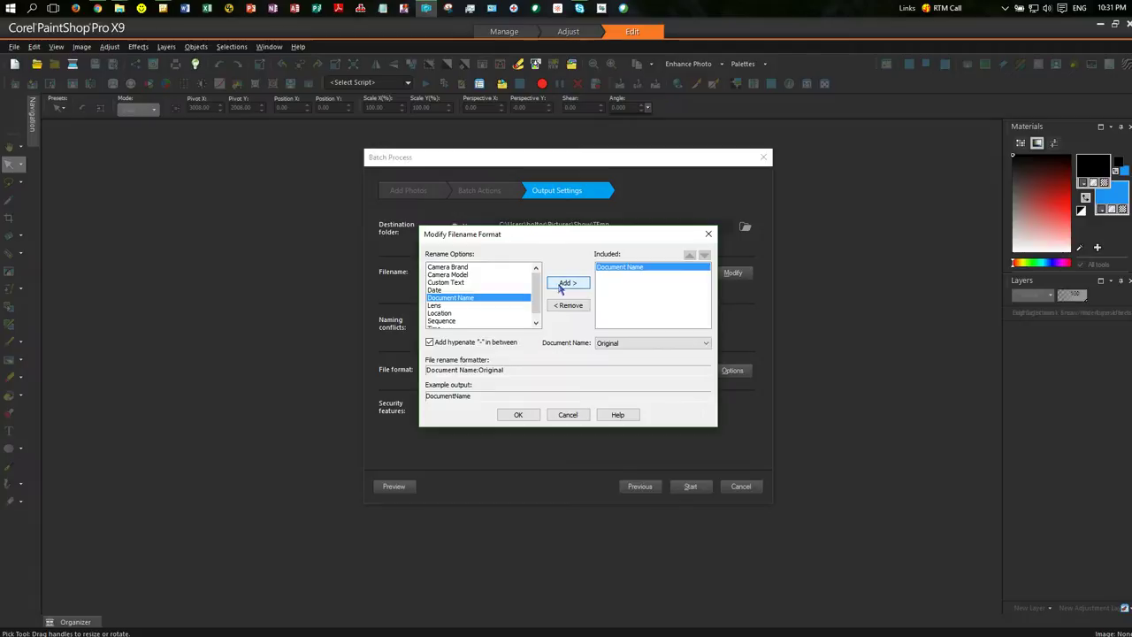
pyautogui.click(435, 290)
pyautogui.click(566, 284)
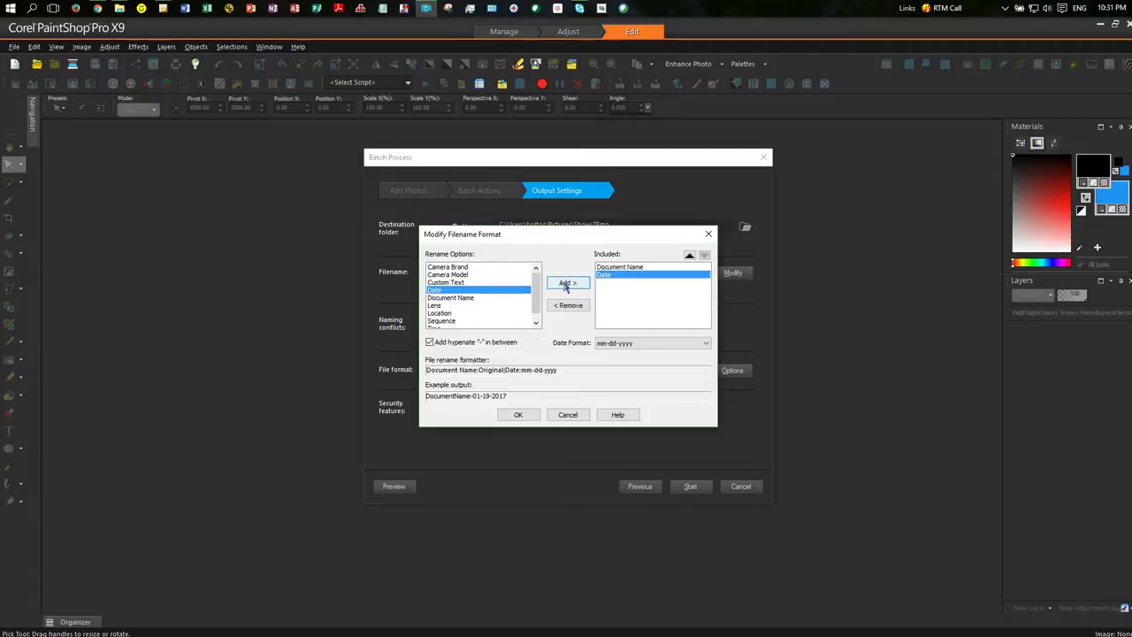
pyautogui.click(434, 326)
pyautogui.click(559, 284)
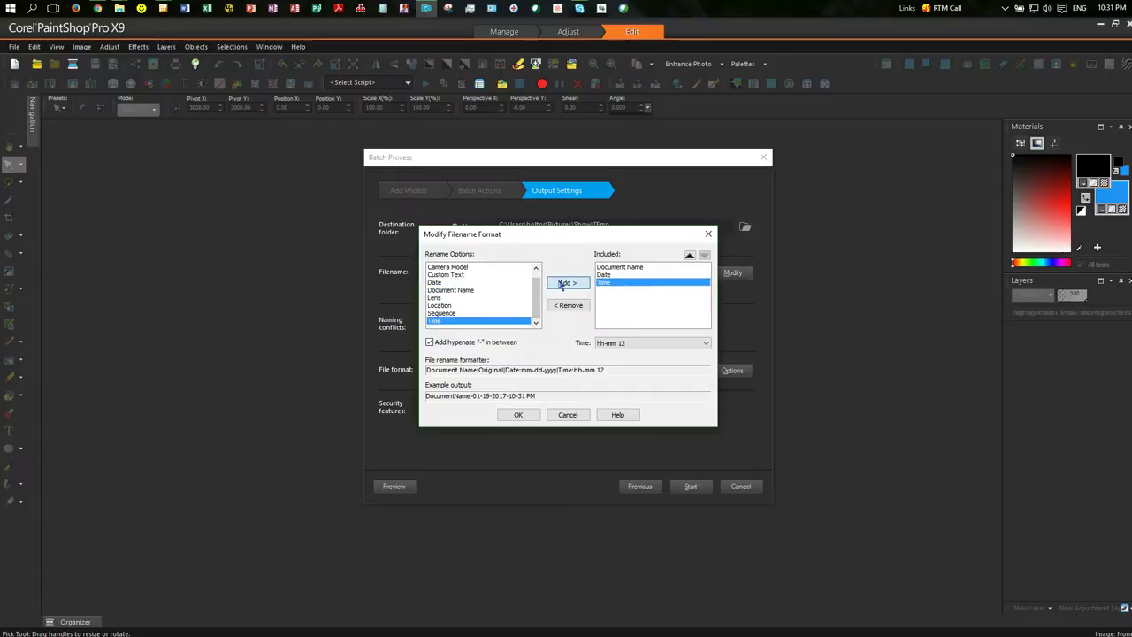
pyautogui.click(519, 418)
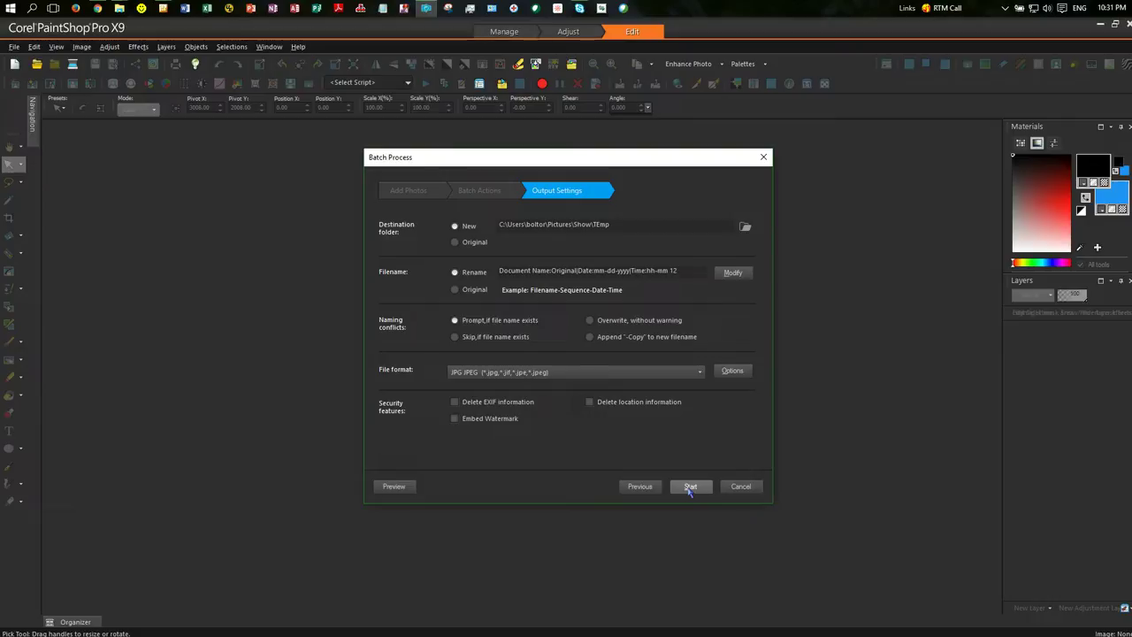
# Run the batch keeping originals, show the saved-files report, and close the progress window.
pyautogui.click(690, 488)
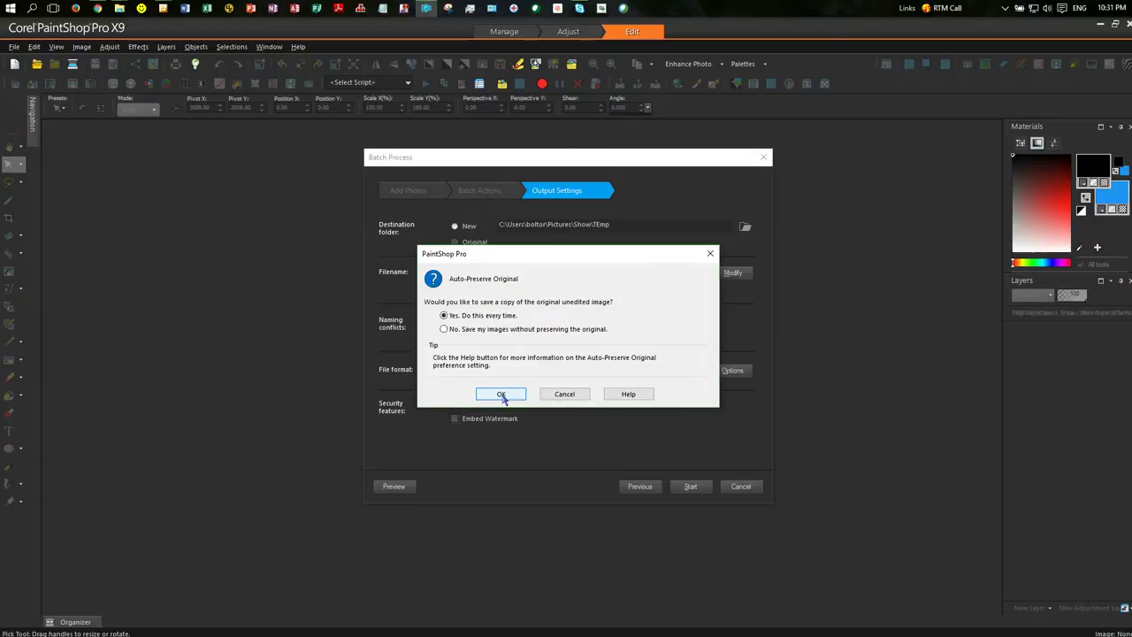
pyautogui.click(502, 395)
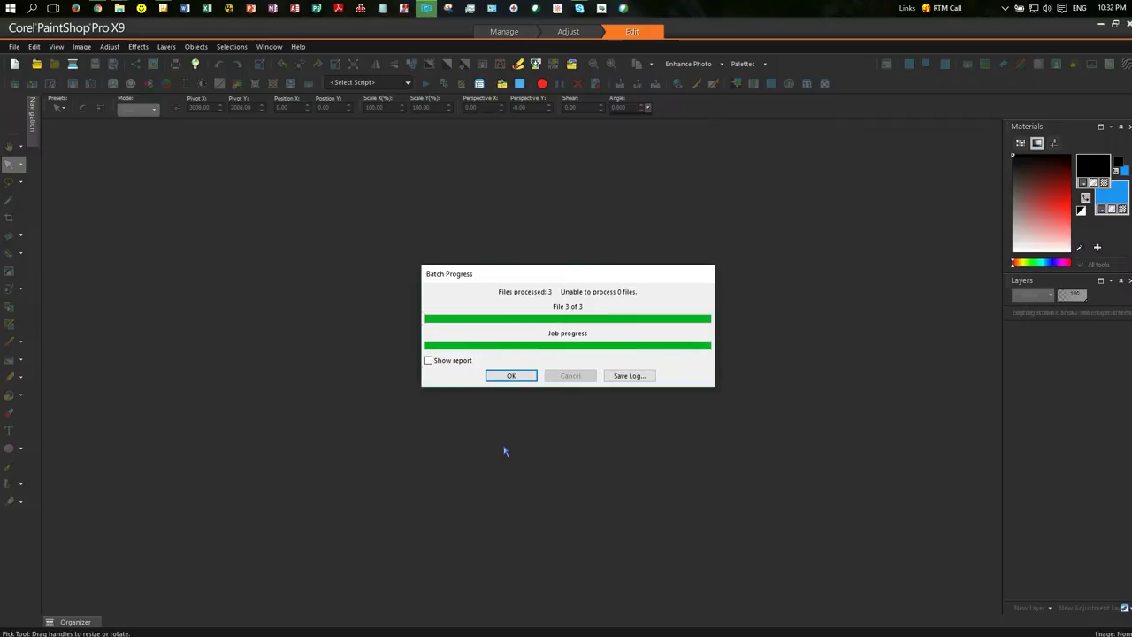
pyautogui.click(428, 360)
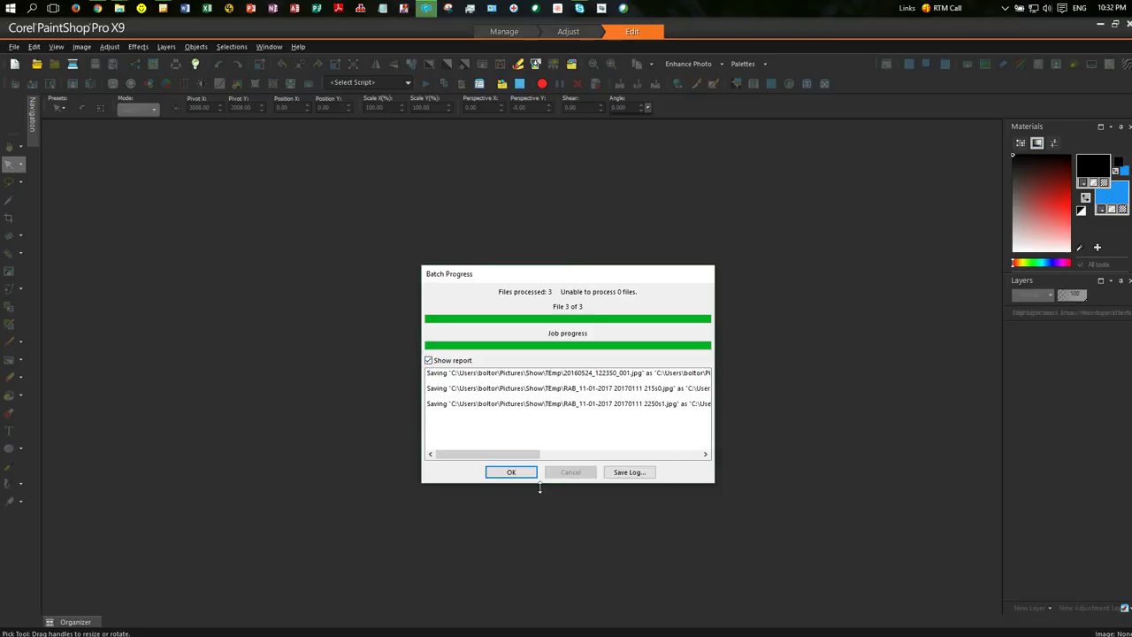
pyautogui.click(513, 469)
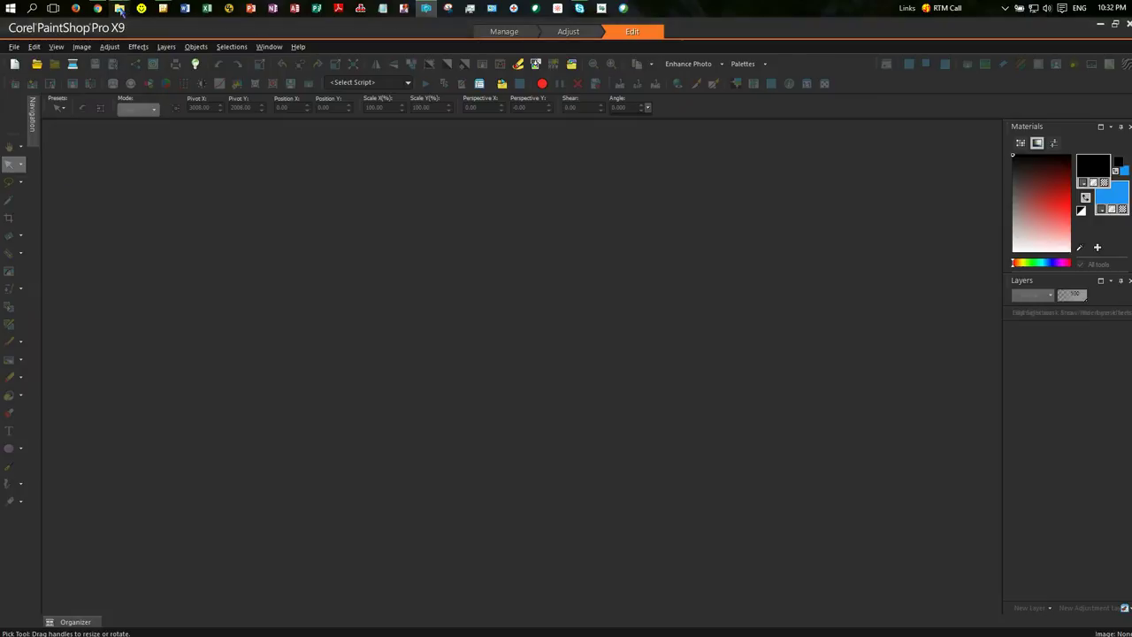
# Check the new date-and-time-named watermarked copies in the TEmp folder, then minimize File Explorer.
pyautogui.moveTo(119, 9)
pyautogui.click(176, 78)
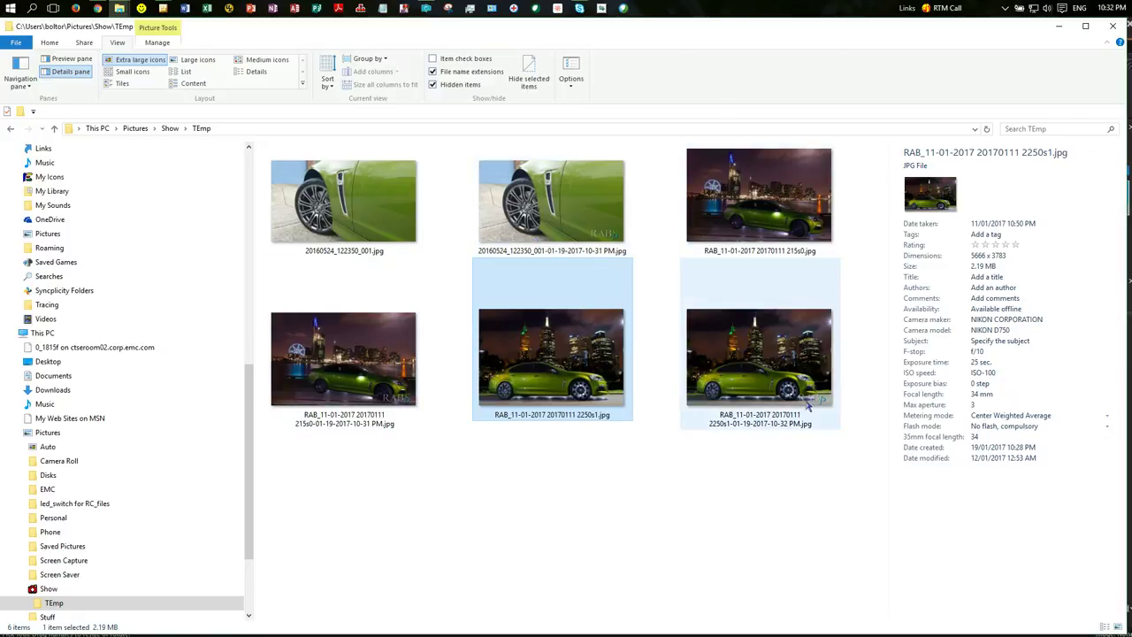
pyautogui.click(1060, 31)
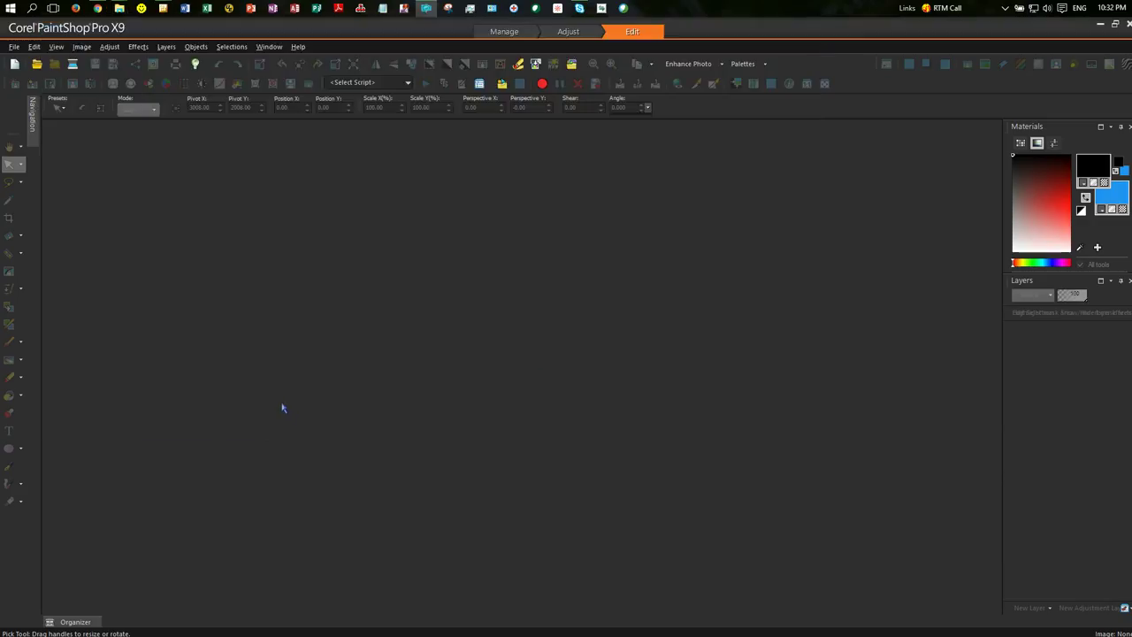